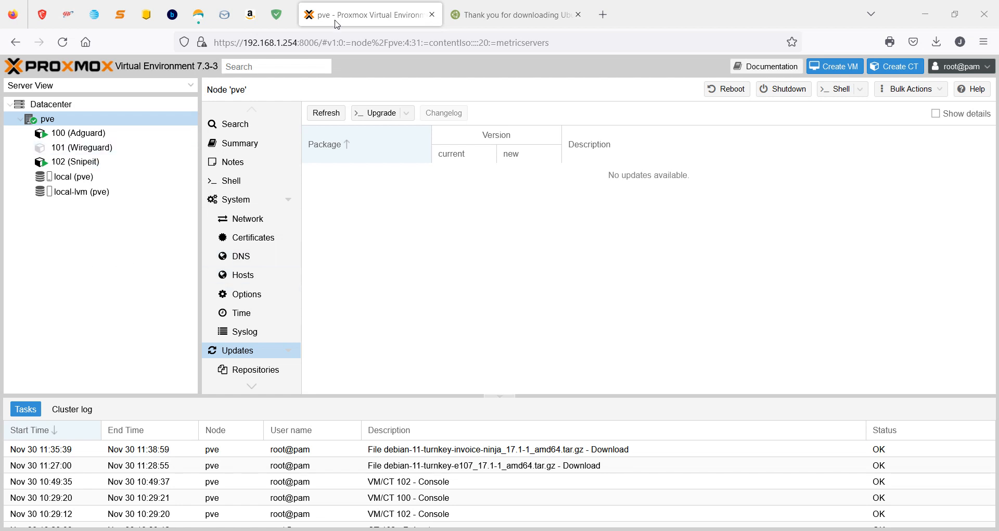
# Step: Switch to the AdGuard Home dashboard and review its query statistics, top clients and top blocked domains
pyautogui.click(278, 20)
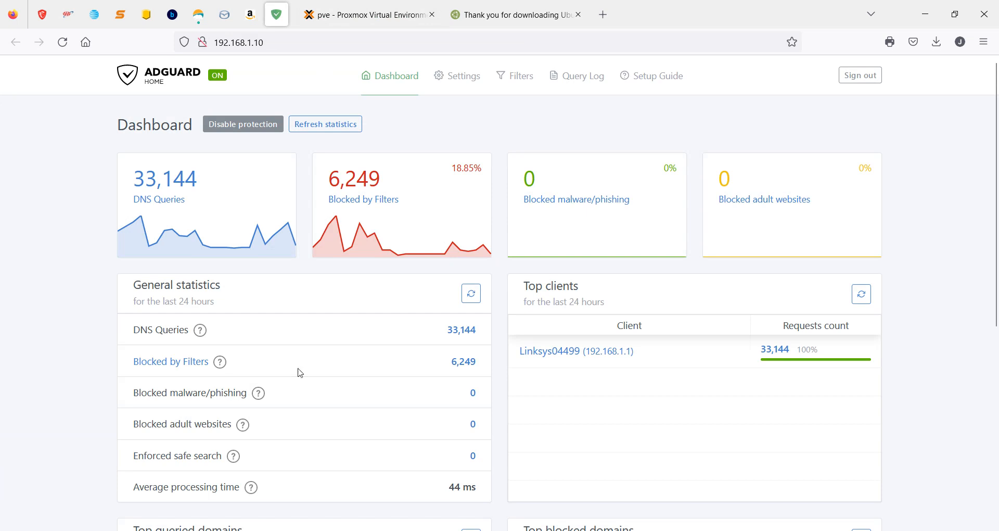
pyautogui.scroll(-1, 733, 395)
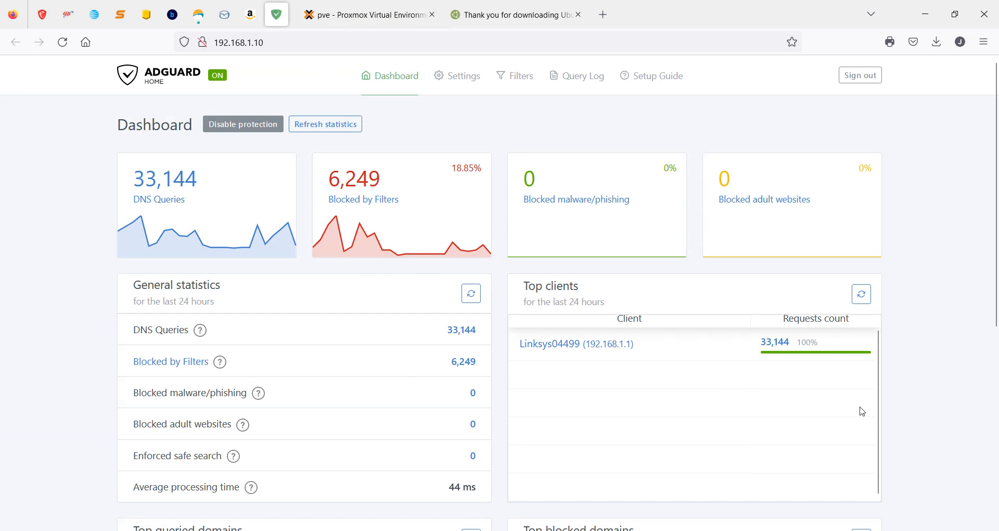
pyautogui.scroll(-6, 916, 409)
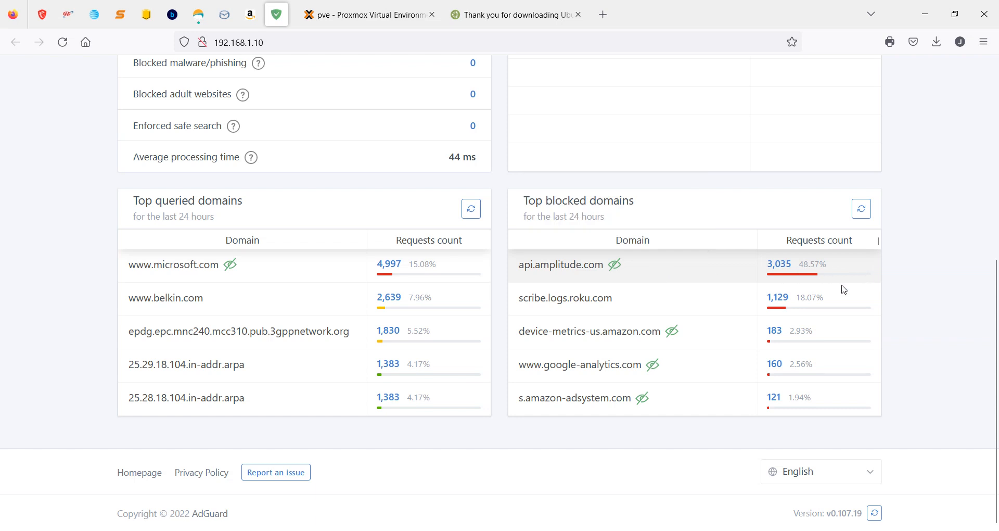
pyautogui.scroll(6, 947, 405)
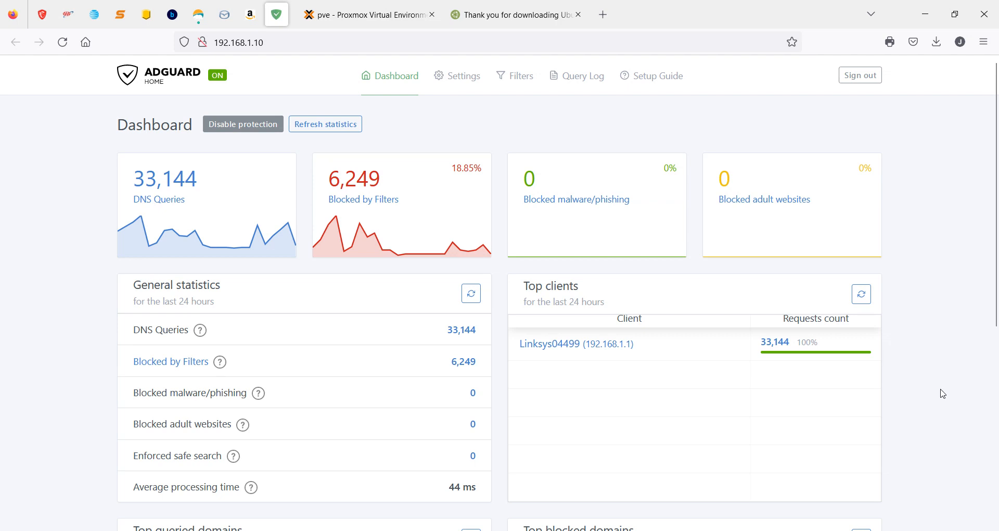
# Step: Open YouTube in a new browser tab and go to the signed-in account's own channel page
pyautogui.click(604, 15)
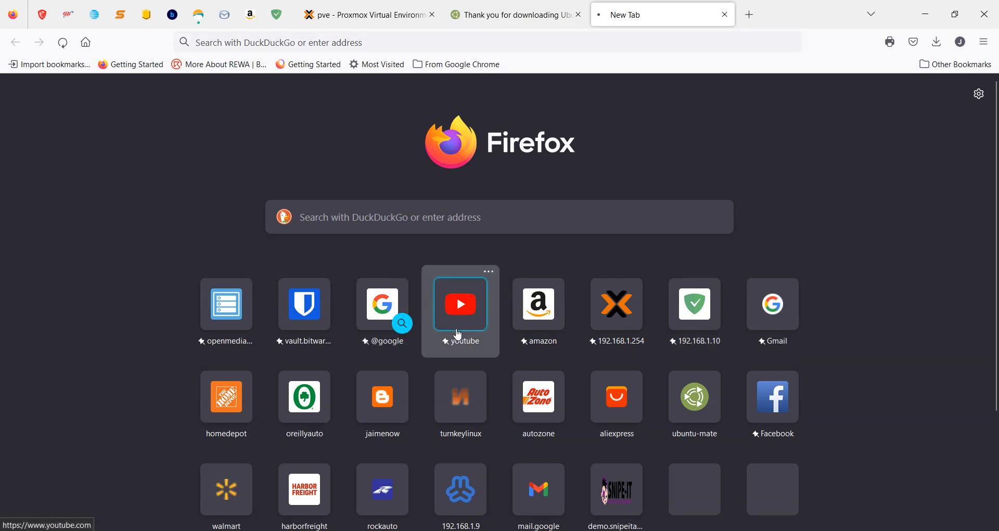
pyautogui.click(458, 335)
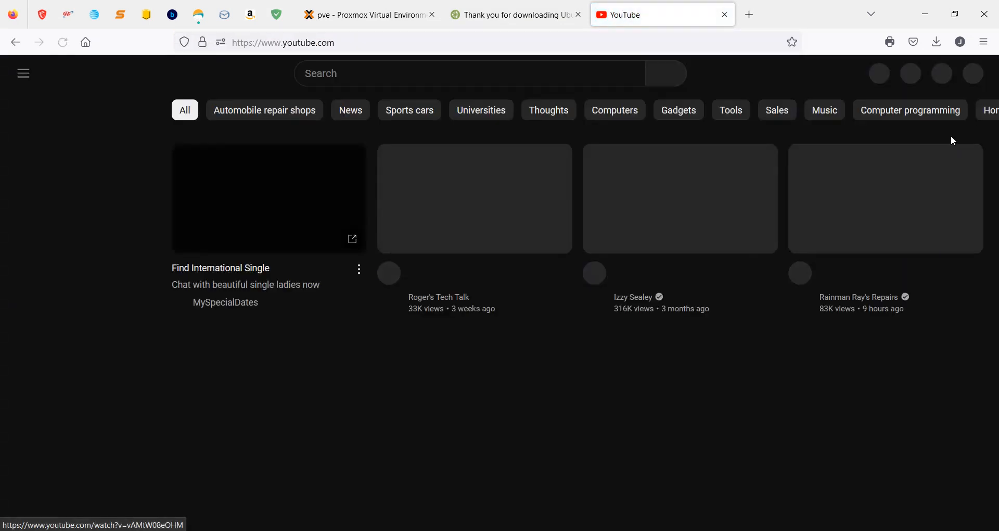
pyautogui.click(969, 74)
pyautogui.click(851, 154)
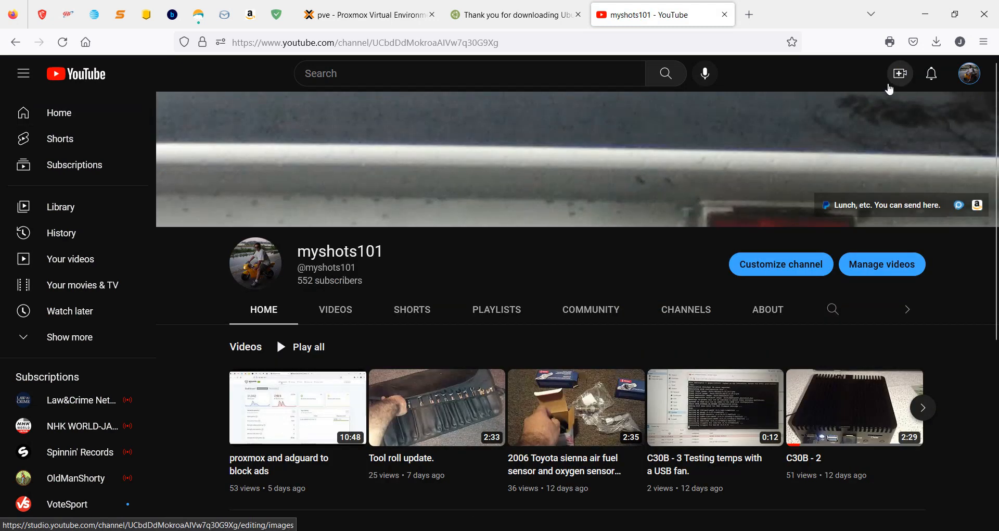
# Step: Find the notification about clearing the browser cache and open that comment on "proxmox and adguard to block ads"
pyautogui.click(930, 75)
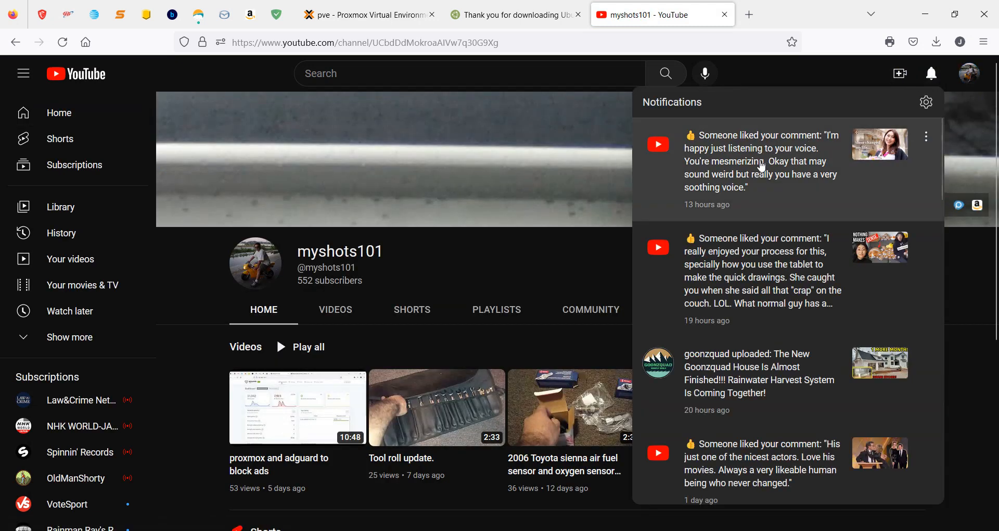
pyautogui.scroll(-2, 769, 335)
pyautogui.scroll(-4, 768, 334)
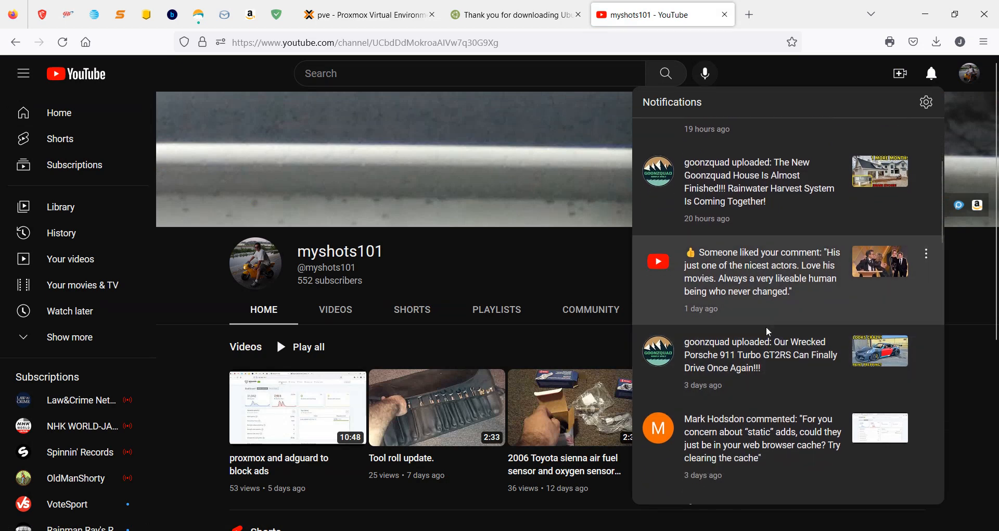
pyautogui.click(774, 346)
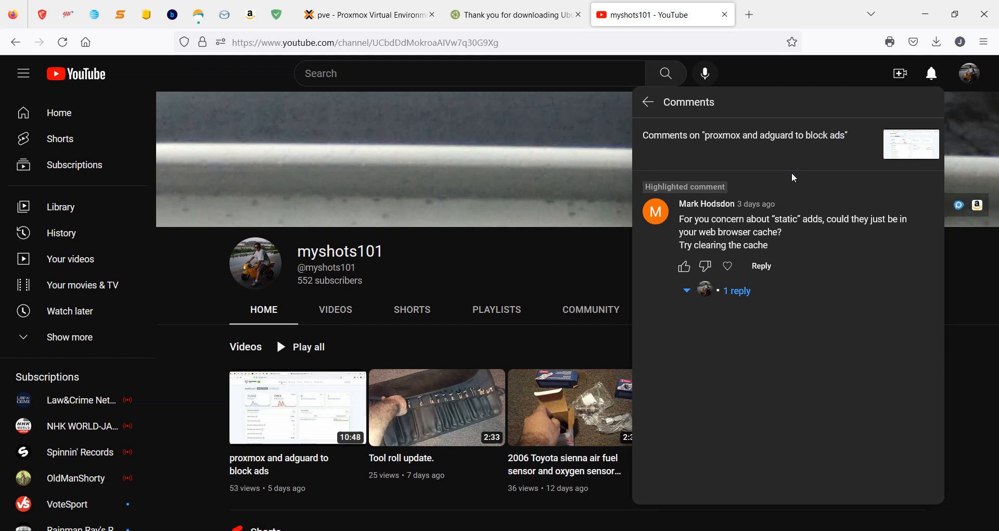
# Step: Open Firefox's Privacy & Security settings and look through the cookies, logins, autofill and history sections
pyautogui.click(983, 42)
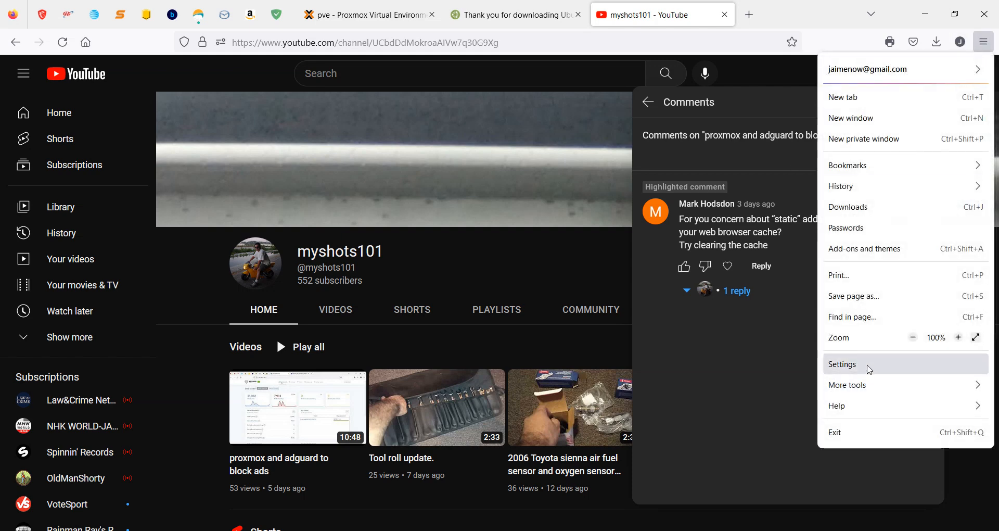
pyautogui.click(843, 364)
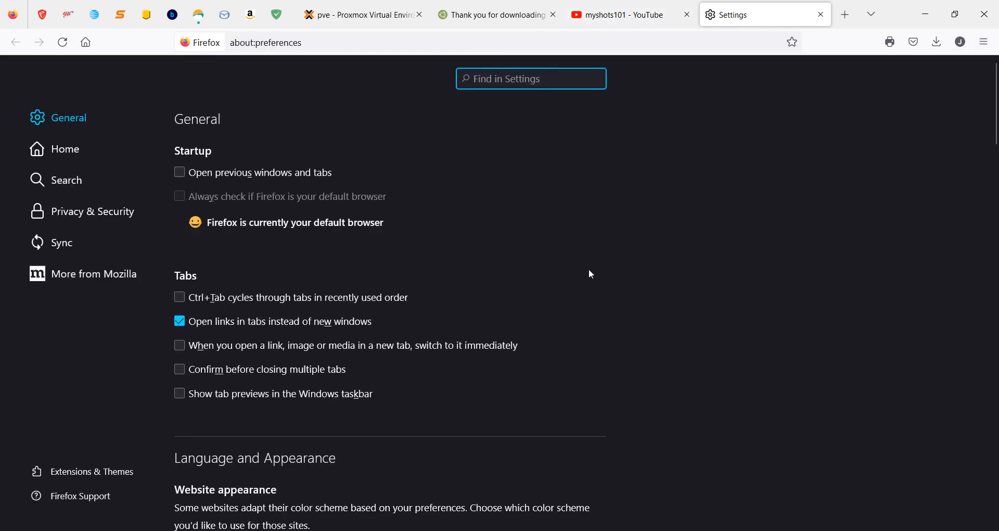
pyautogui.click(105, 202)
pyautogui.scroll(-8, 635, 353)
pyautogui.scroll(1, 639, 356)
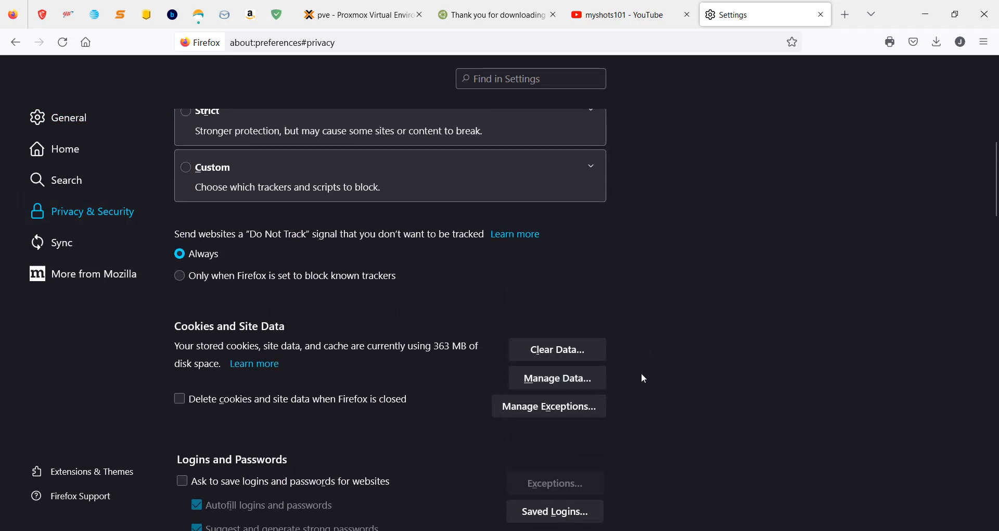
pyautogui.scroll(-3, 643, 375)
pyautogui.scroll(-4, 643, 378)
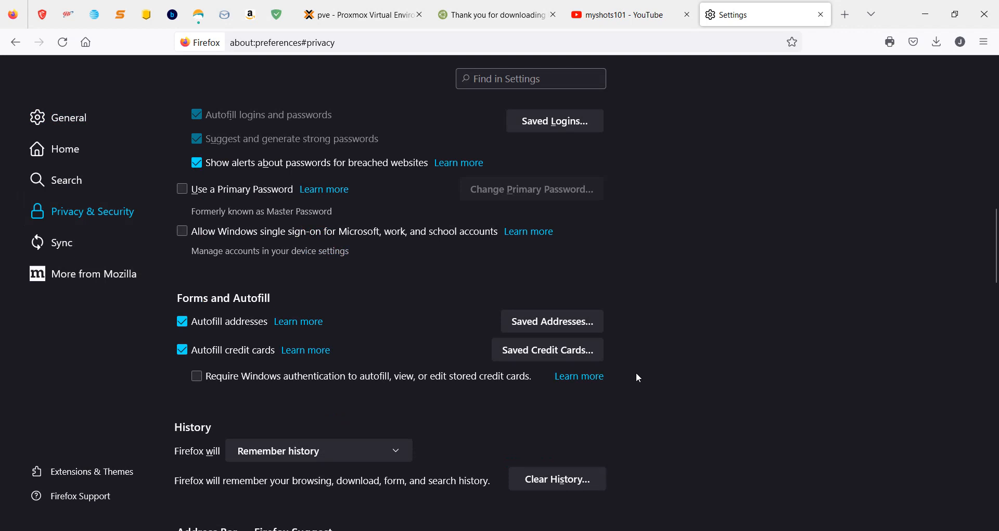
pyautogui.scroll(4, 636, 373)
pyautogui.scroll(-5, 634, 368)
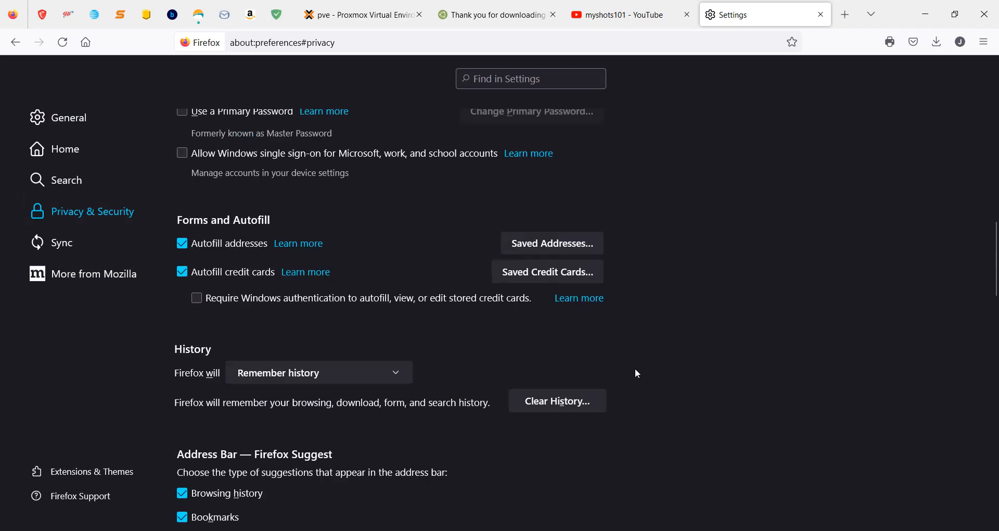
# Step: Inspect the time range choices for clearing recent history and dismiss the dialog without clearing anything
pyautogui.click(552, 403)
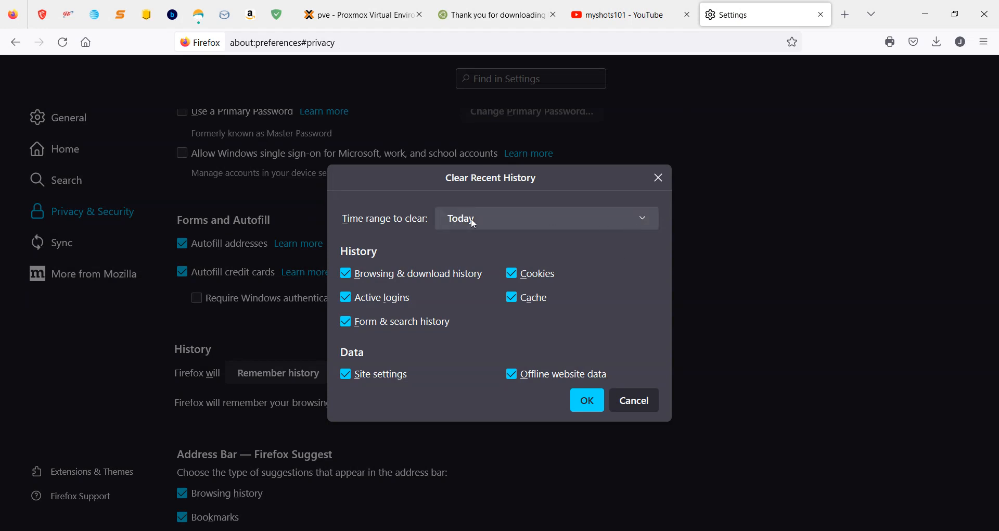
pyautogui.click(636, 218)
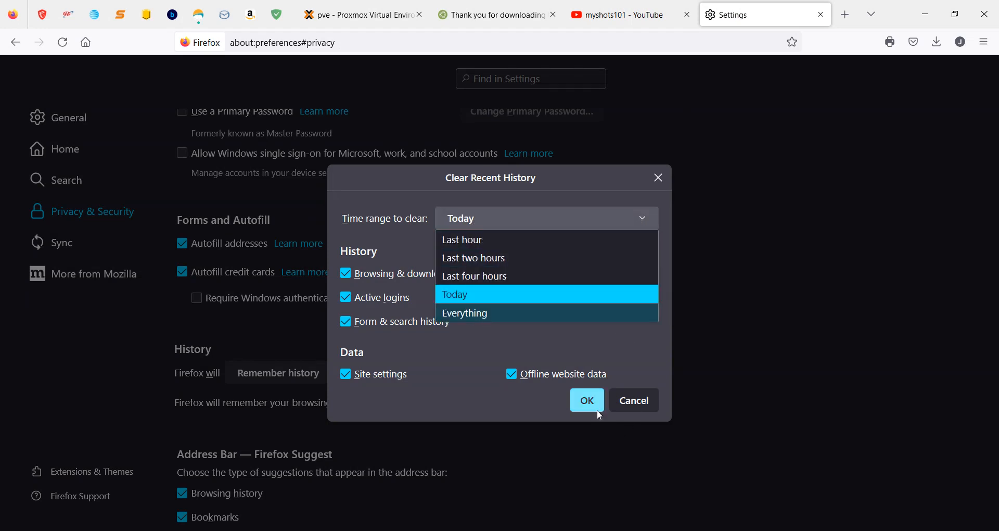
pyautogui.click(639, 406)
pyautogui.click(646, 401)
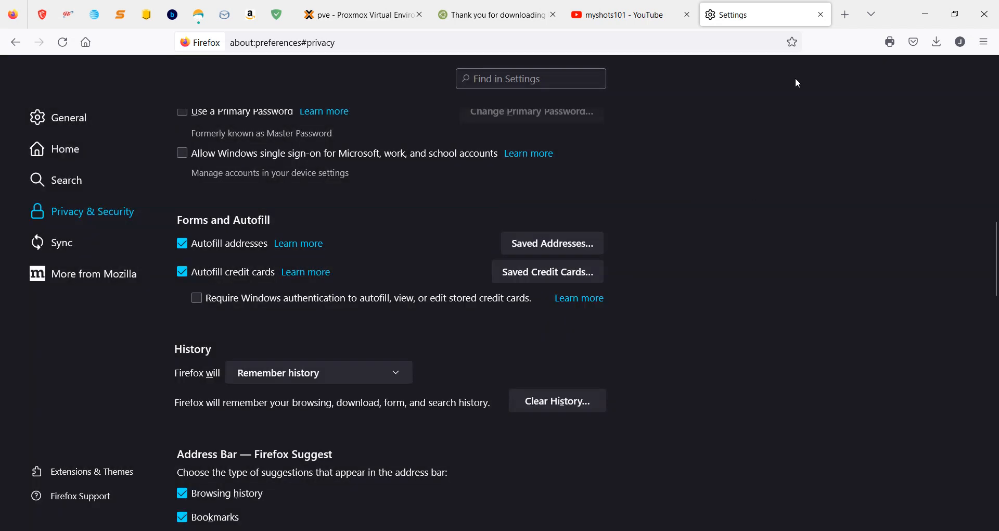
# Step: Search the web for "speedtest" in a new tab, and run a connection test on speedtest.net
pyautogui.click(845, 14)
pyautogui.click(400, 43)
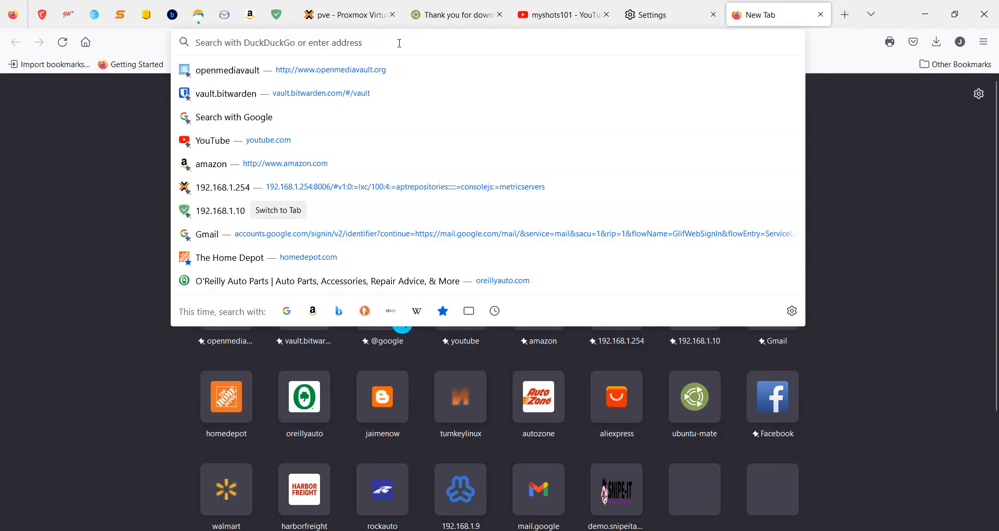
pyautogui.write('spe')
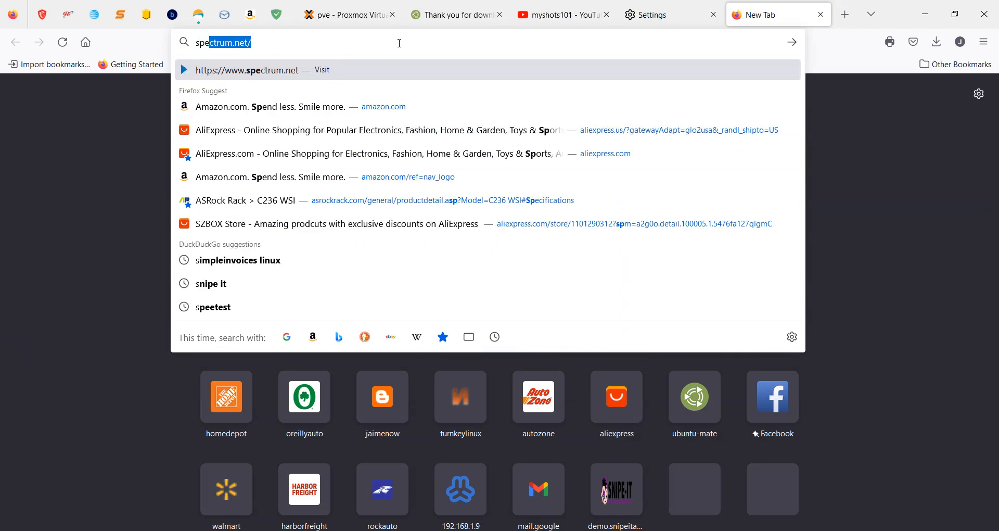
pyautogui.write('ed')
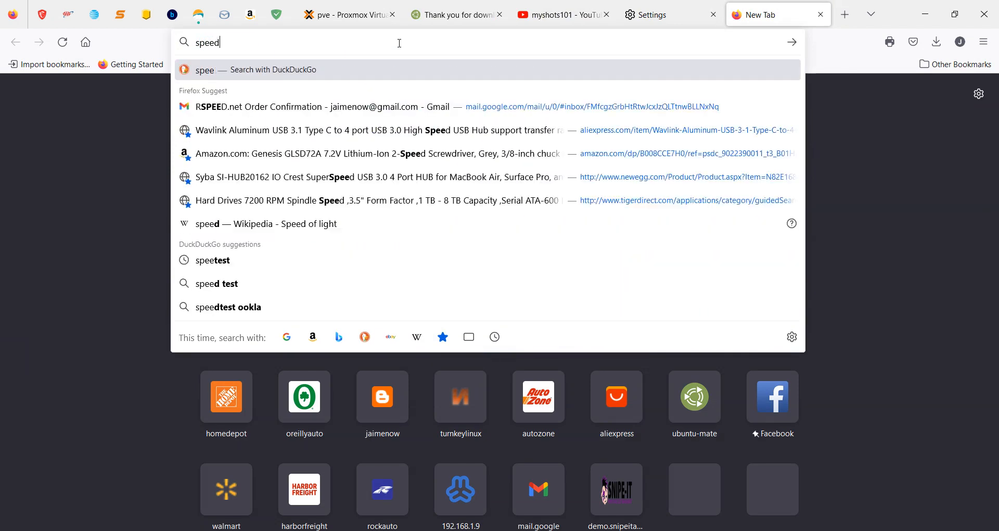
pyautogui.write('test')
pyautogui.press('Return')
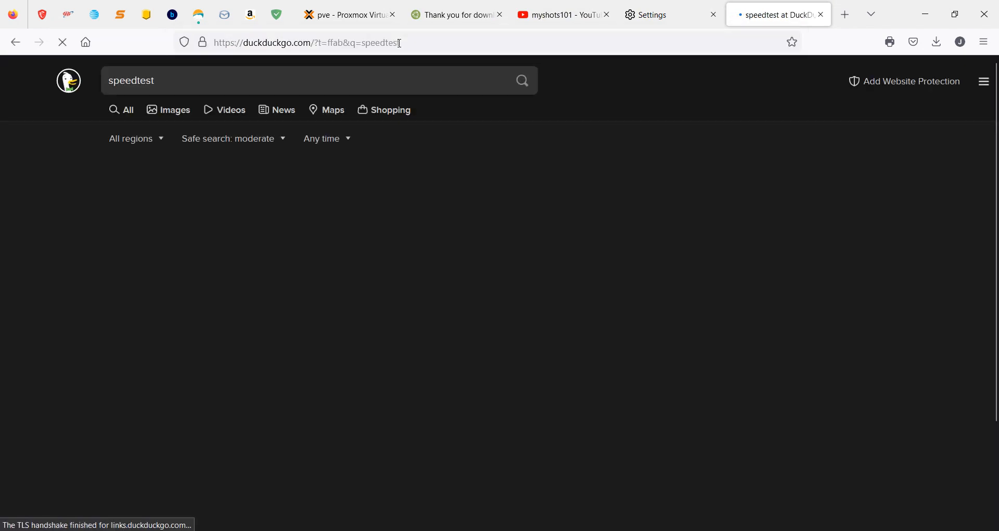
pyautogui.click(235, 187)
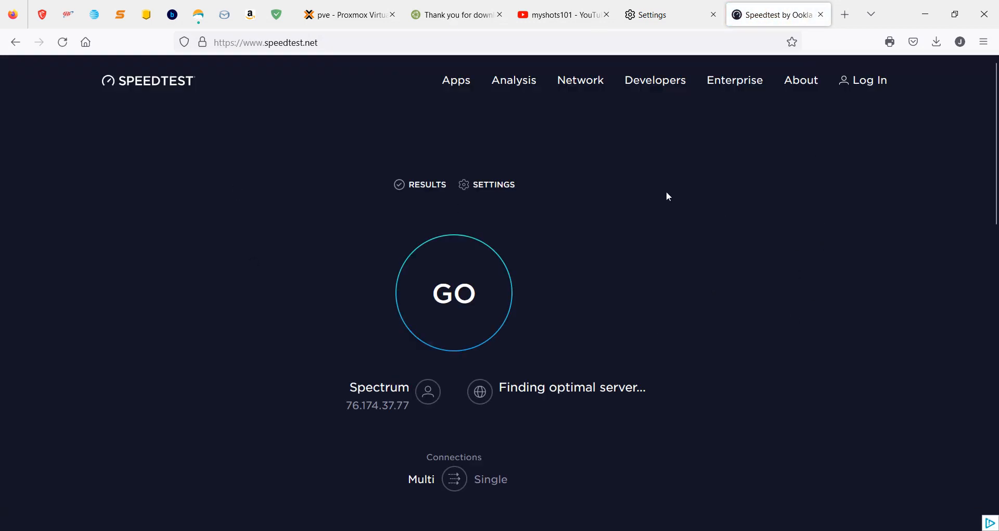
pyautogui.click(469, 317)
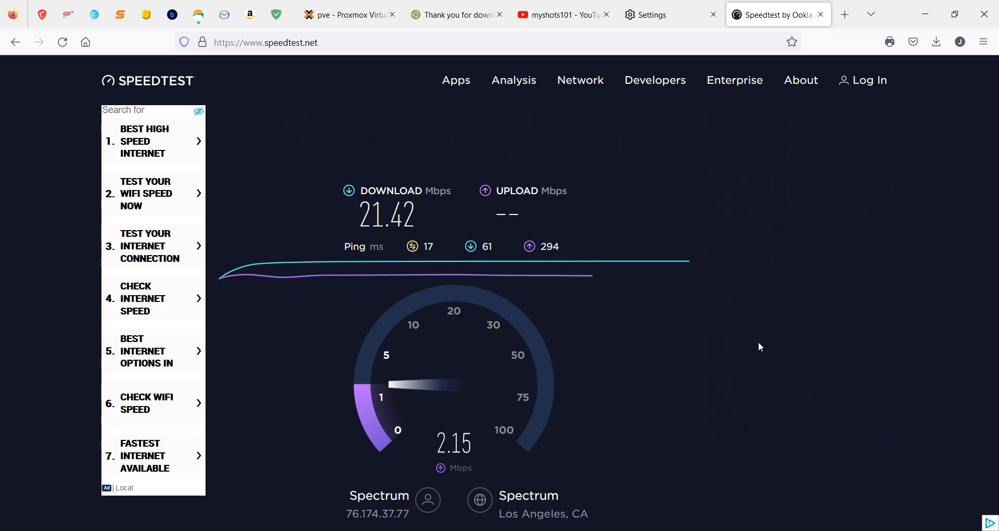
# Step: Close the Speedtest, Firefox Settings and YouTube tabs
pyautogui.click(821, 15)
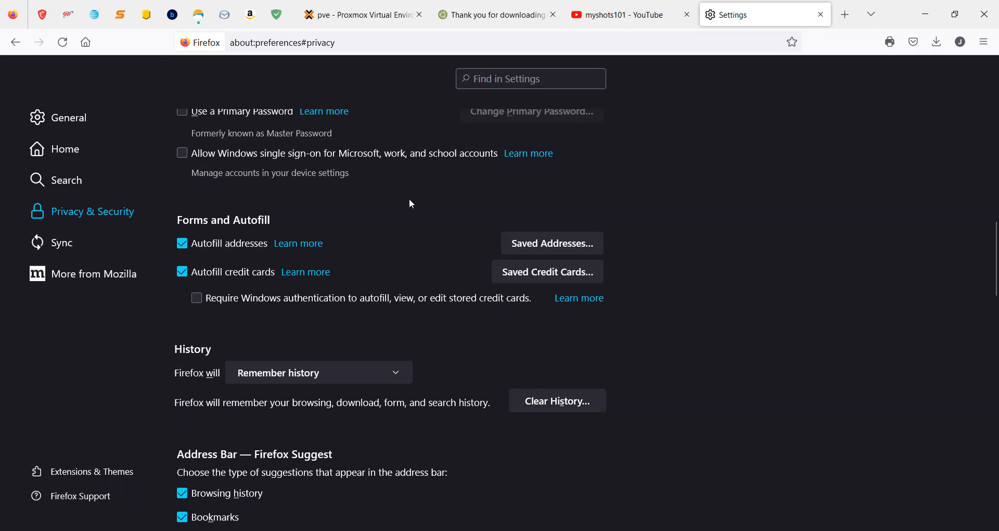
pyautogui.click(821, 15)
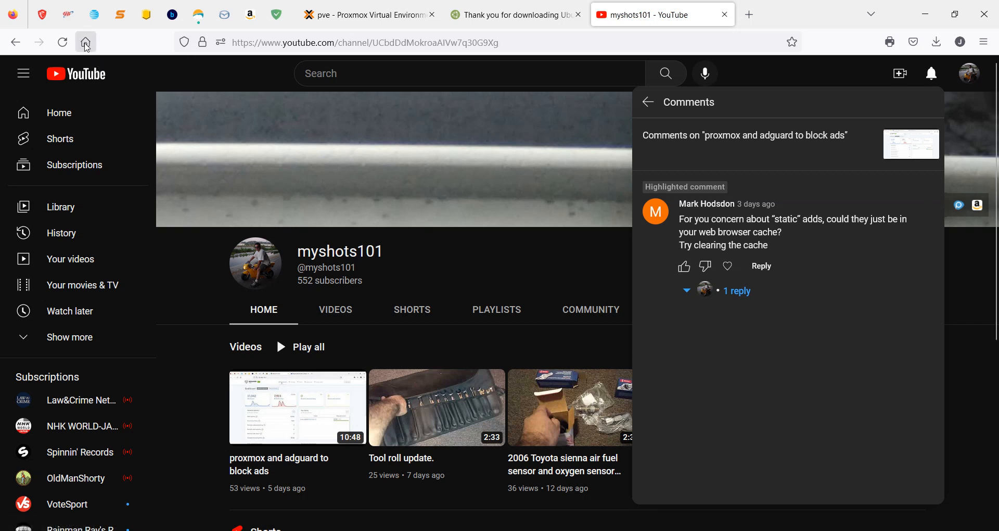
pyautogui.click(85, 46)
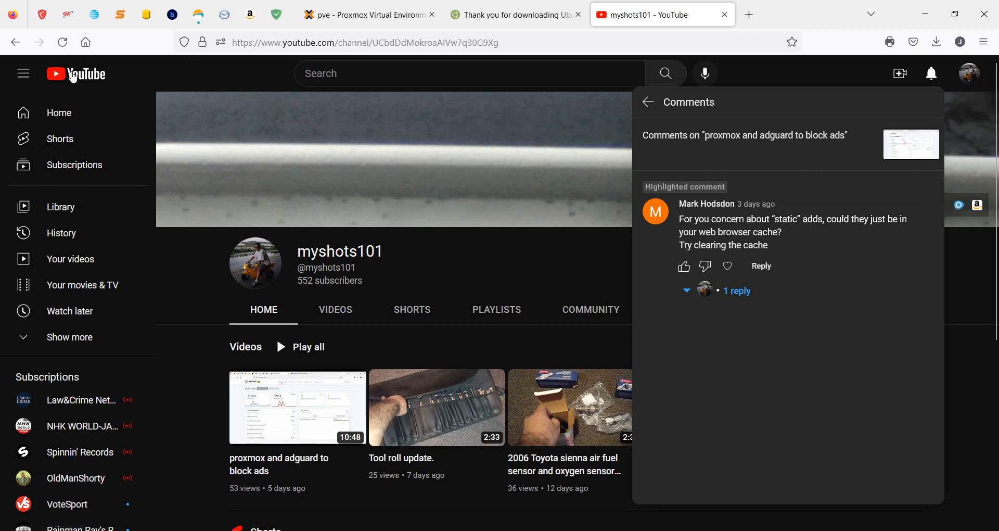
pyautogui.click(725, 15)
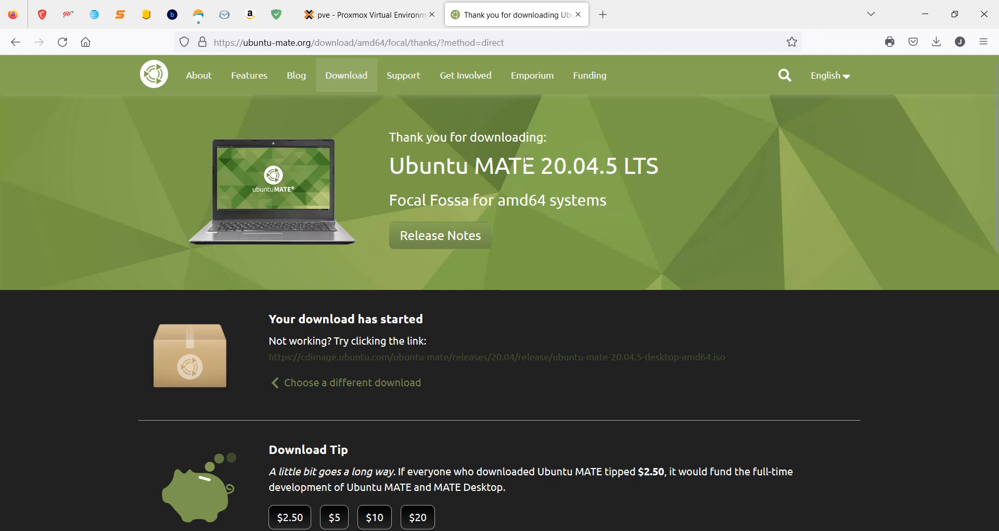
# Step: Switch to Proxmox and view the ISO images and CT templates stored on local (pve)
pyautogui.click(393, 16)
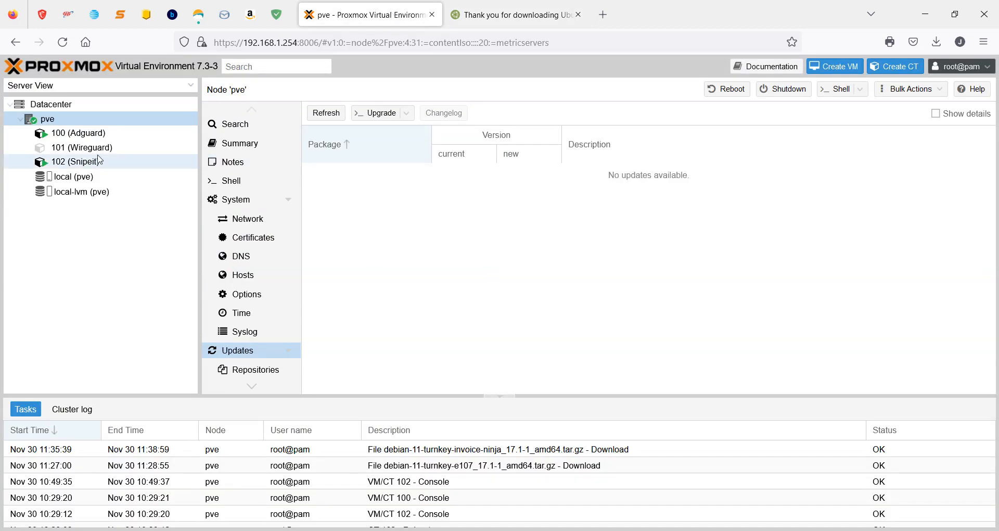
pyautogui.click(74, 179)
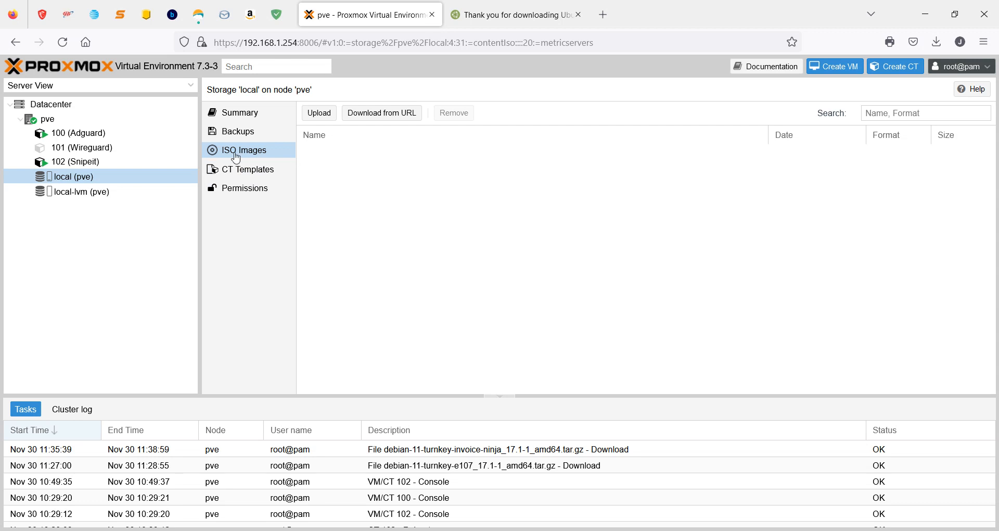
pyautogui.click(249, 176)
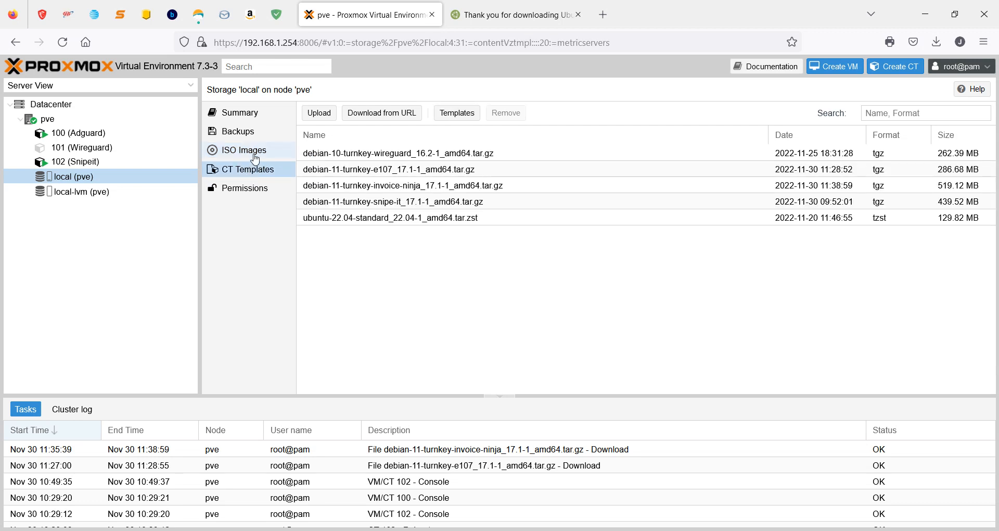
pyautogui.click(254, 154)
pyautogui.click(261, 178)
# Step: Open the list of downloadable container templates and browse its mail, system and turnkeylinux sections
pyautogui.click(458, 114)
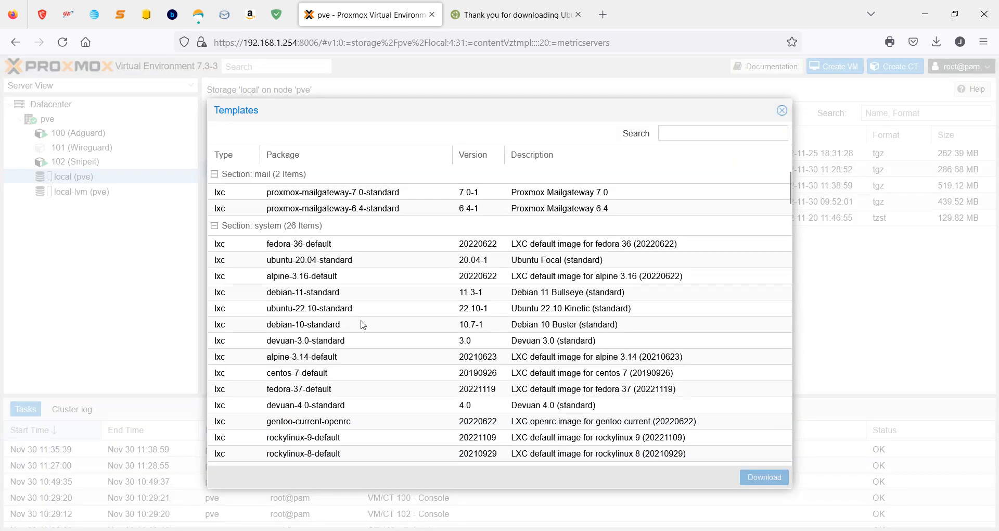
pyautogui.scroll(-8, 382, 339)
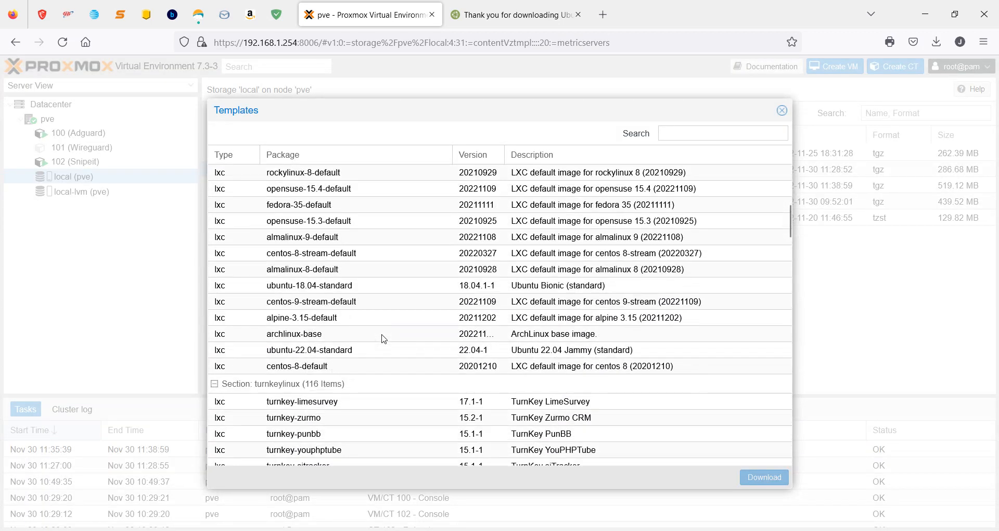
pyautogui.scroll(8, 438, 338)
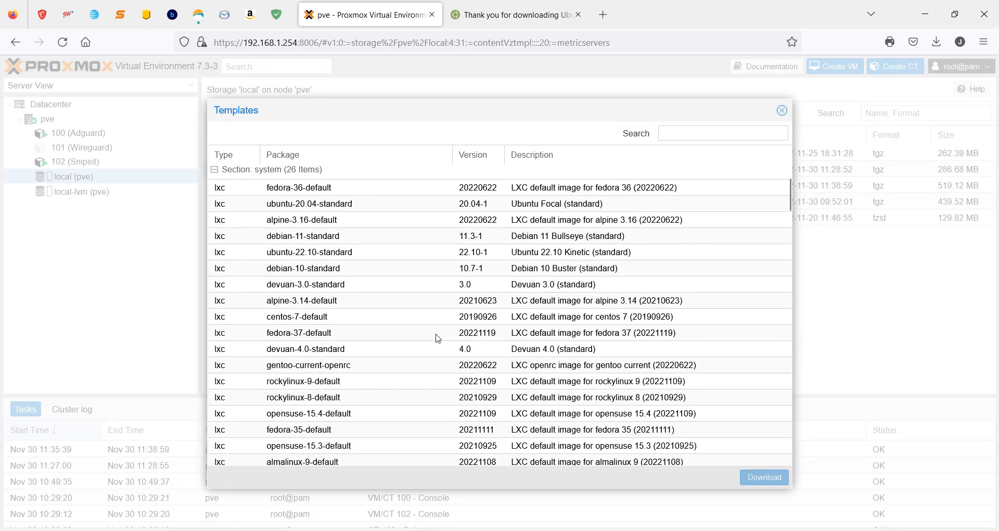
pyautogui.scroll(-9, 581, 372)
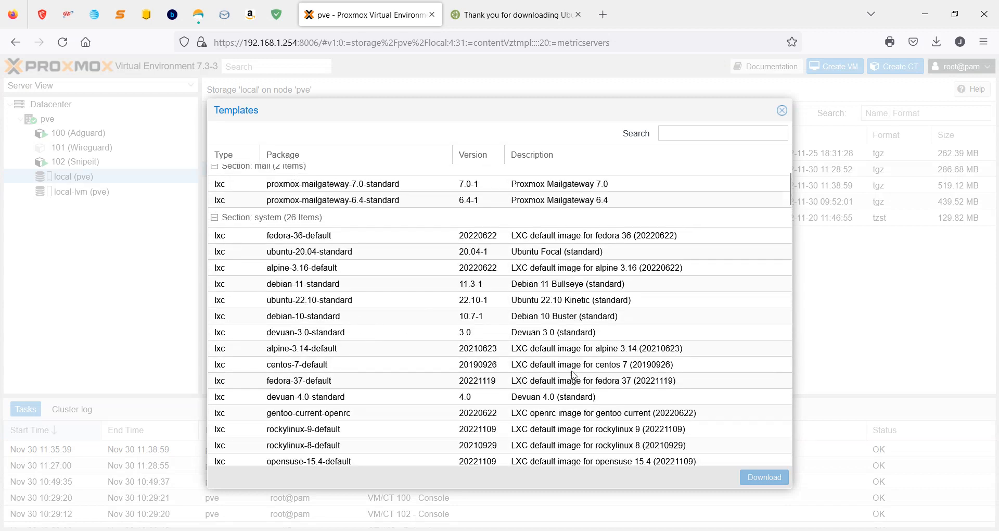
# Step: Look through the turnkeylinux and system container templates, and check the Ubuntu MATE 20.04.5 LTS download page
pyautogui.scroll(-7, 654, 369)
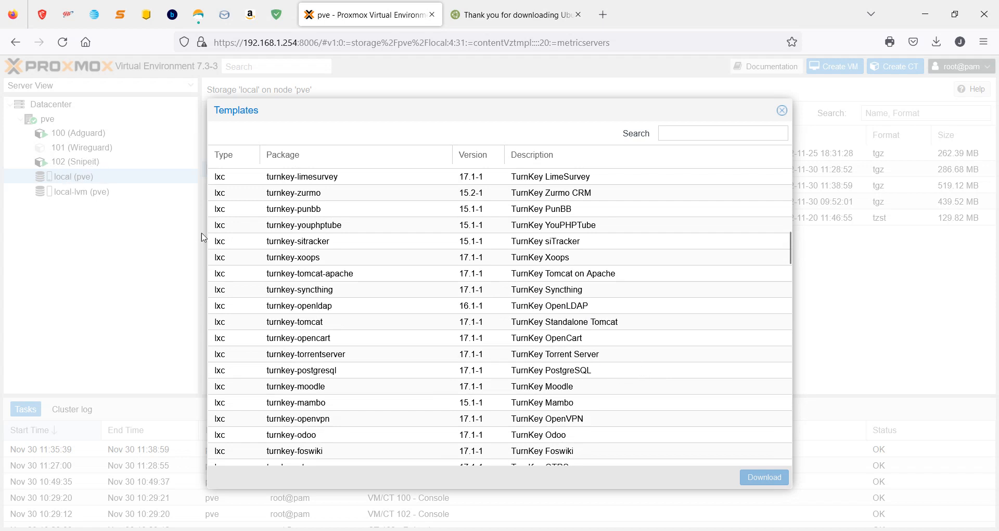
pyautogui.scroll(-3, 600, 372)
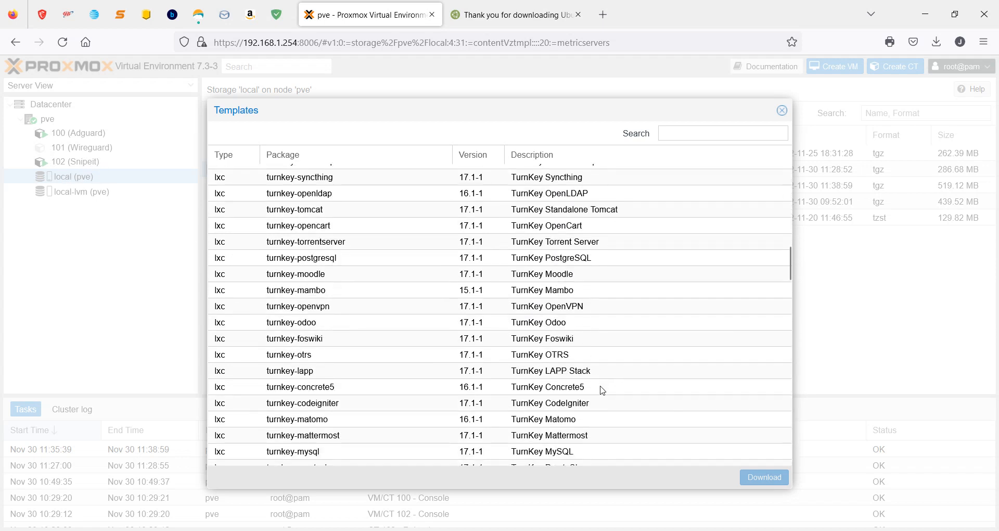
pyautogui.scroll(-4, 602, 390)
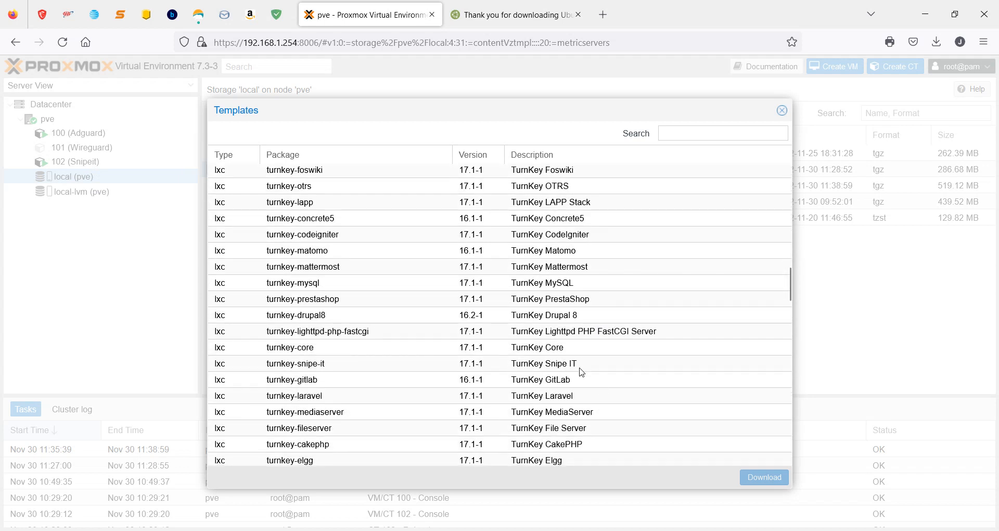
pyautogui.scroll(12, 582, 371)
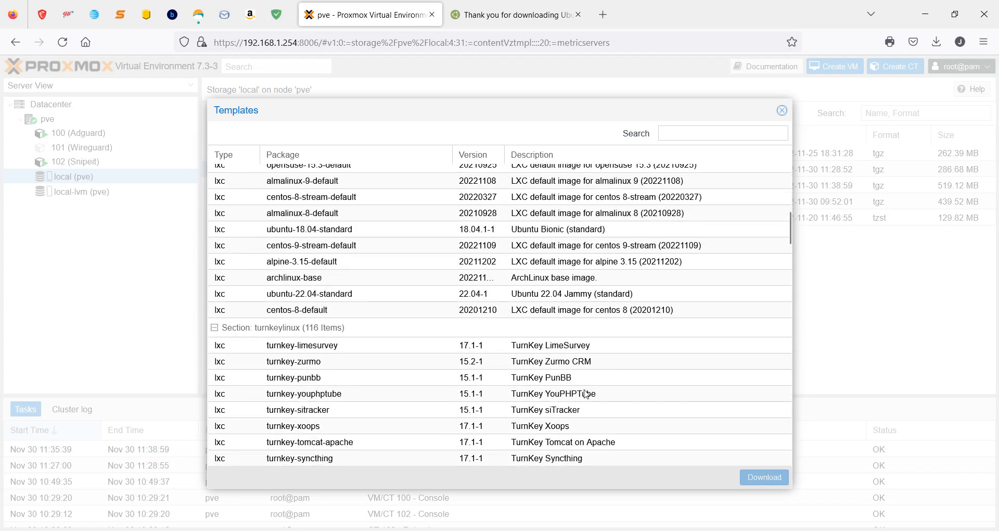
pyautogui.scroll(8, 586, 394)
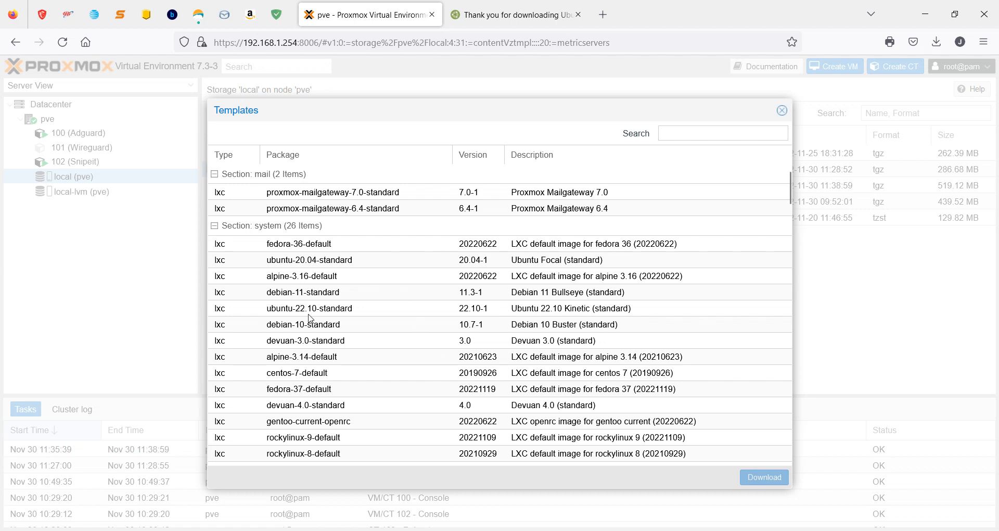
pyautogui.click(515, 15)
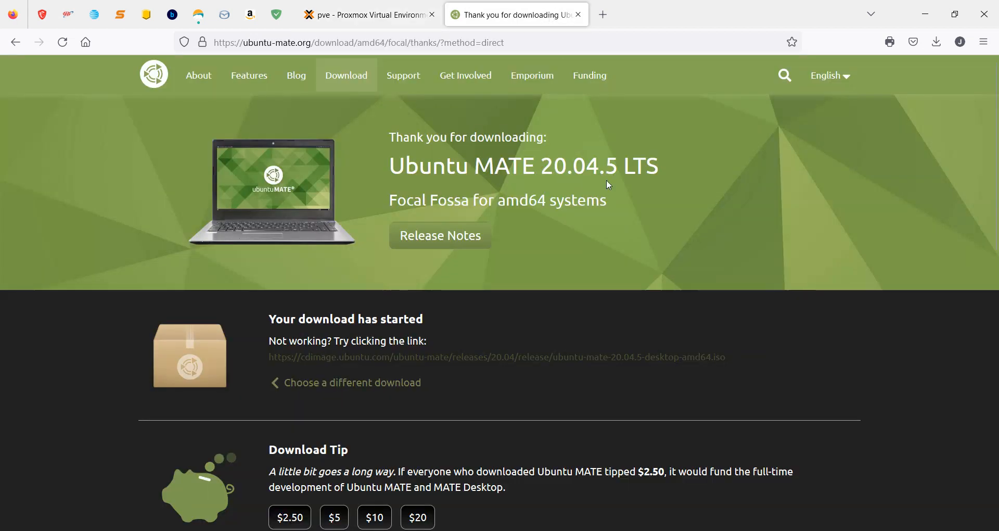
pyautogui.click(383, 16)
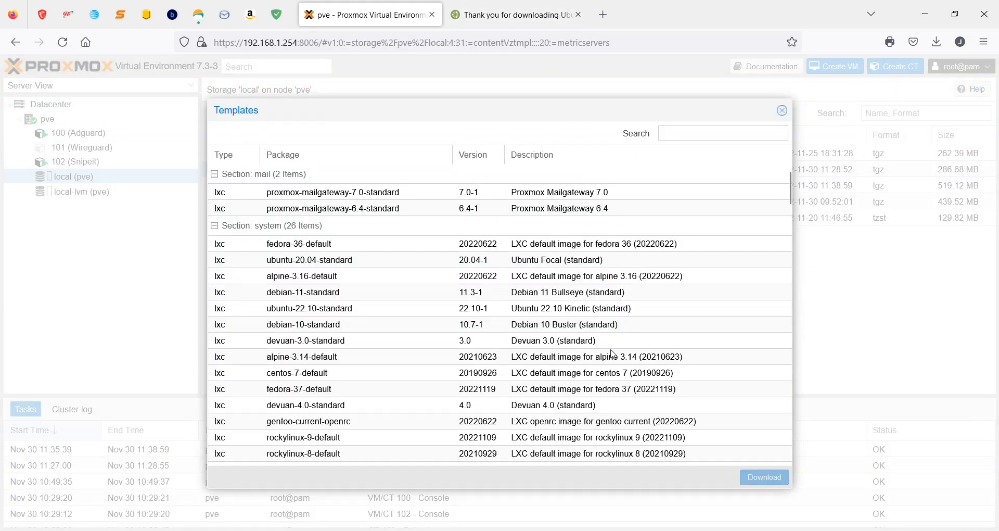
# Step: Review the Linux distributions offered in the system template section, and close the template list
pyautogui.scroll(-6, 612, 352)
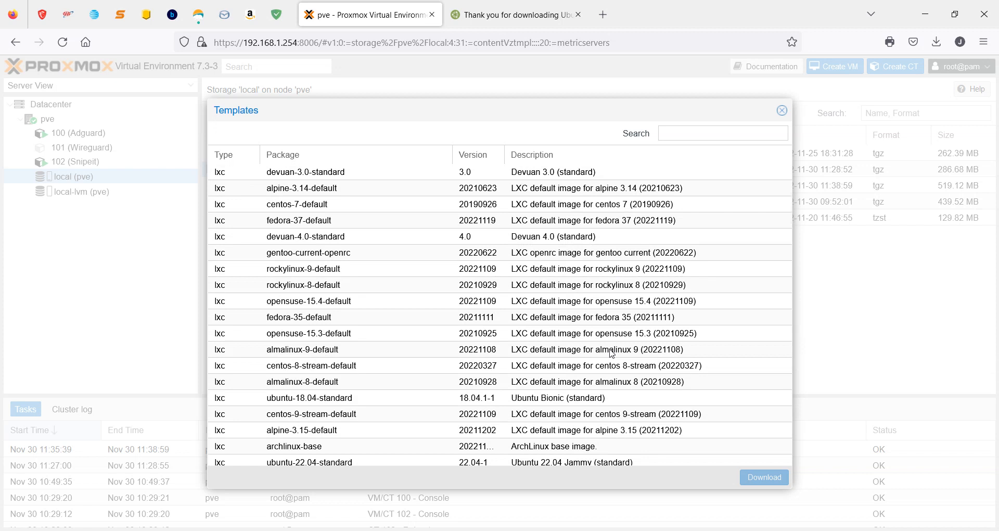
pyautogui.scroll(-4, 612, 353)
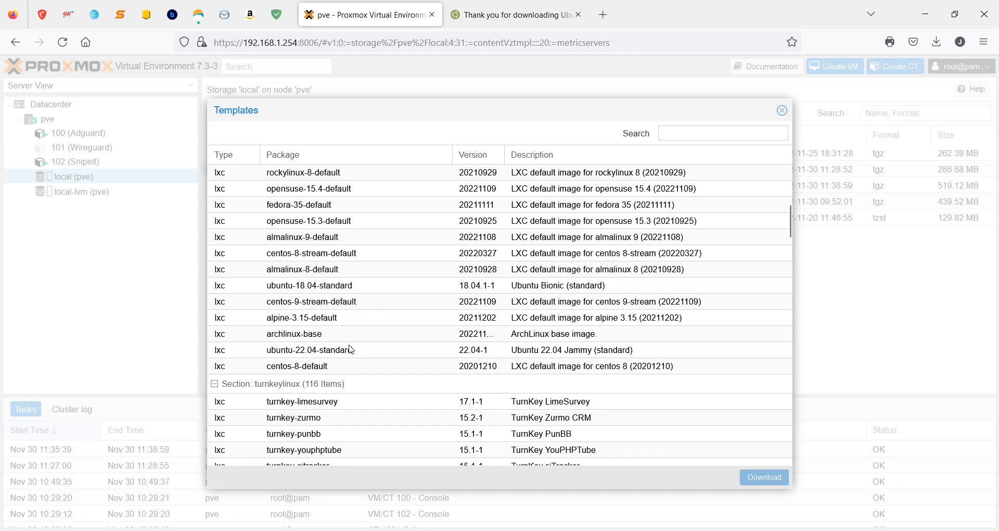
pyautogui.scroll(-4, 415, 351)
pyautogui.scroll(8, 415, 352)
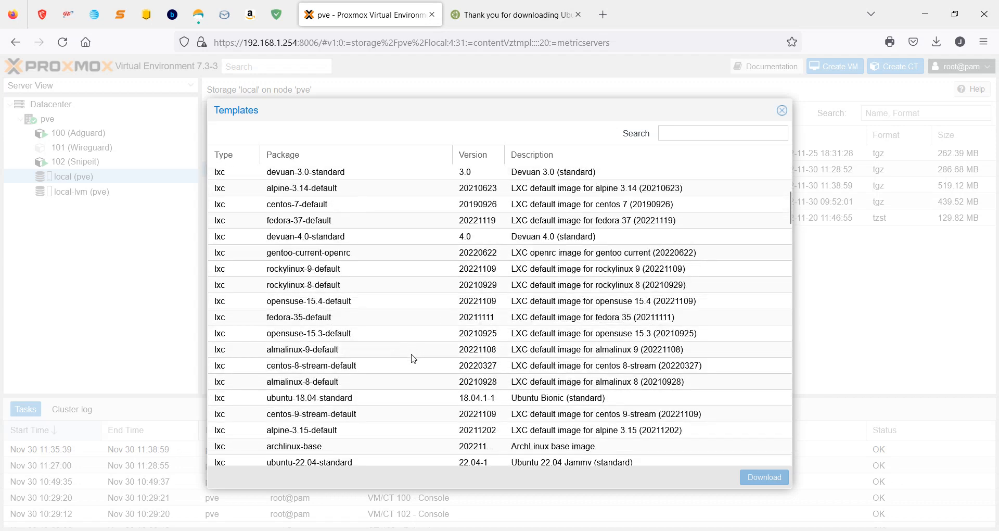
pyautogui.scroll(4, 309, 374)
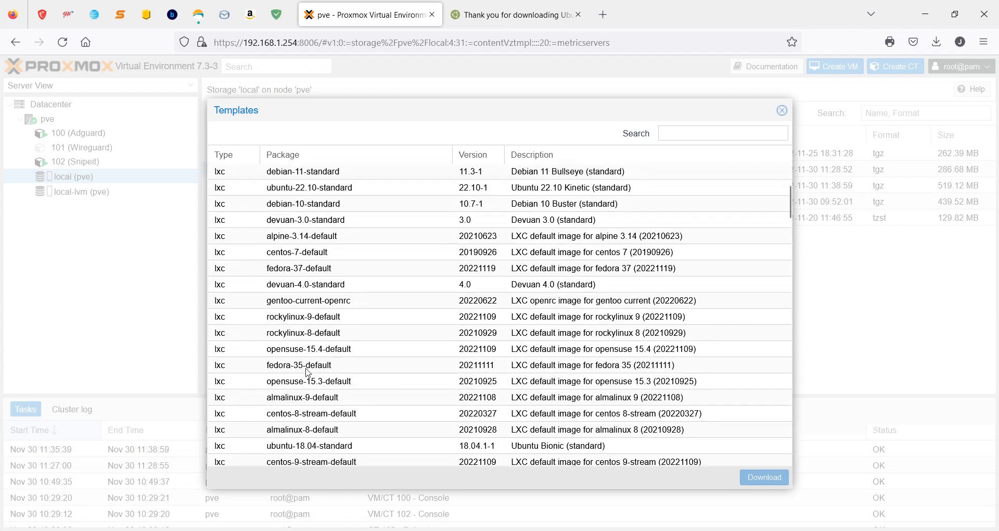
pyautogui.scroll(2, 309, 374)
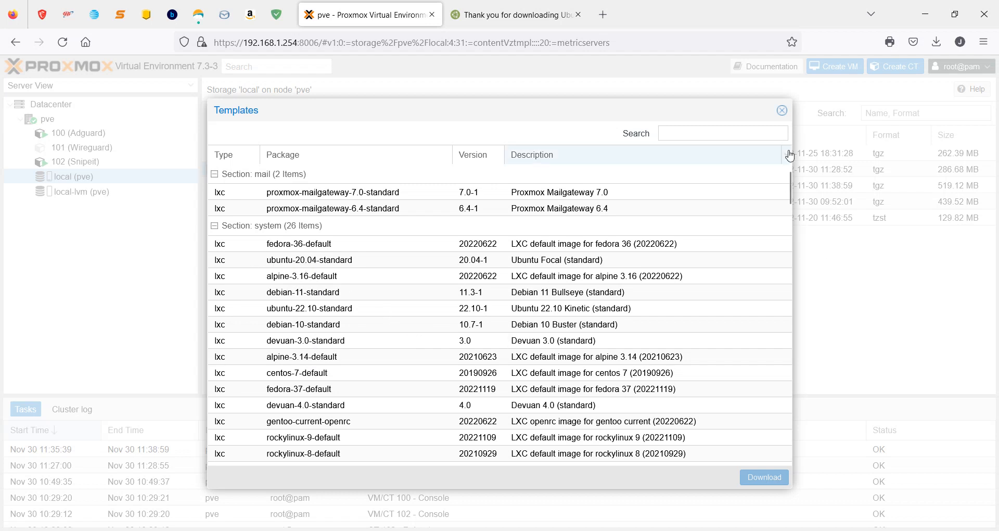
pyautogui.click(783, 114)
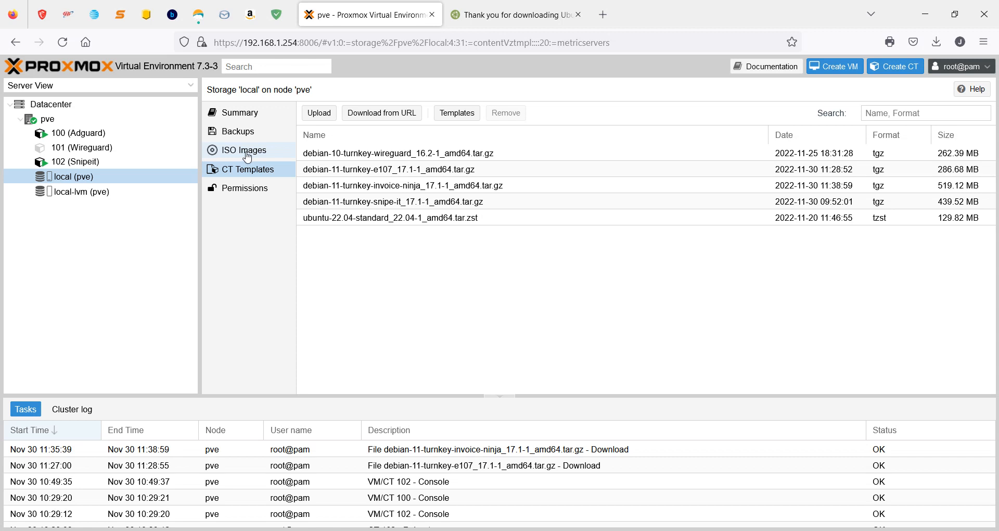
# Step: View the ISO images on local (pve), and find the SHA256SUM on the Ubuntu MATE download page
pyautogui.click(247, 154)
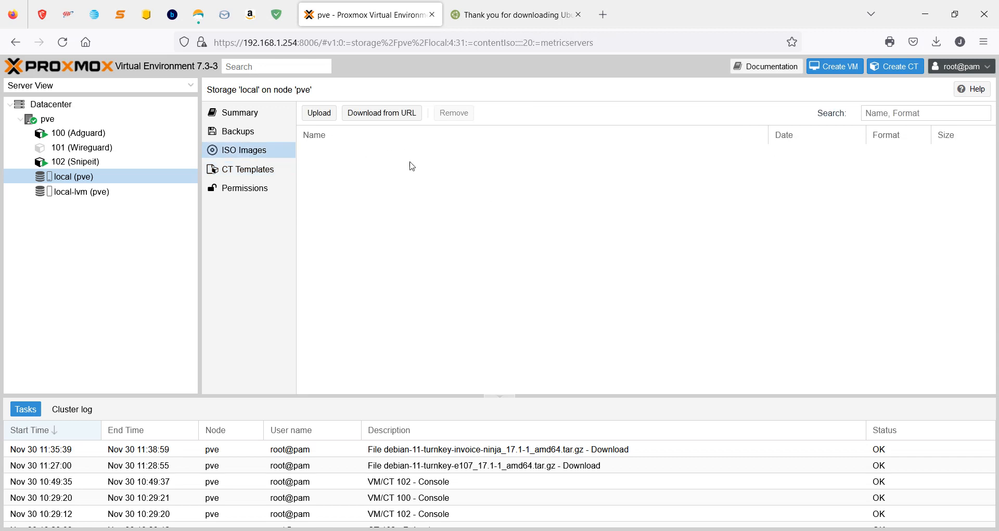
pyautogui.click(534, 23)
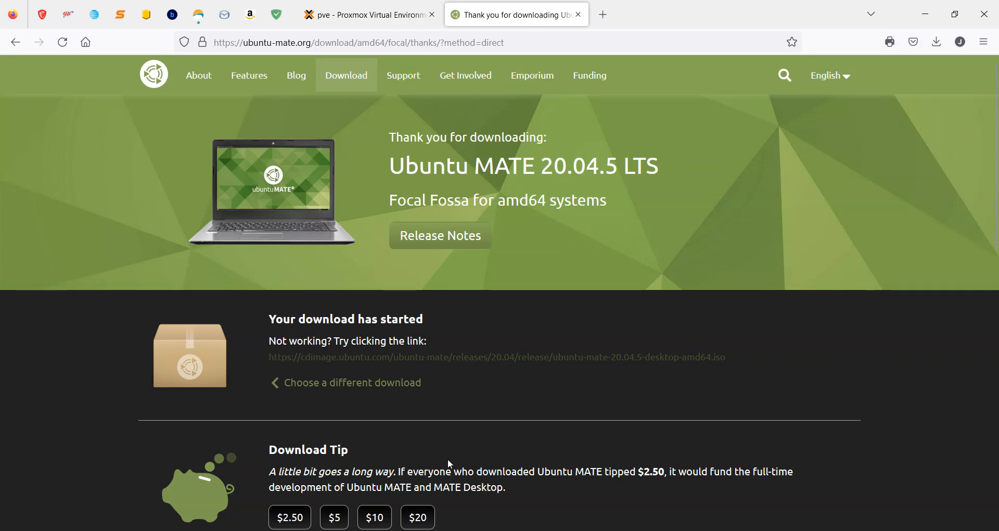
pyautogui.scroll(-4, 449, 457)
pyautogui.scroll(-4, 450, 459)
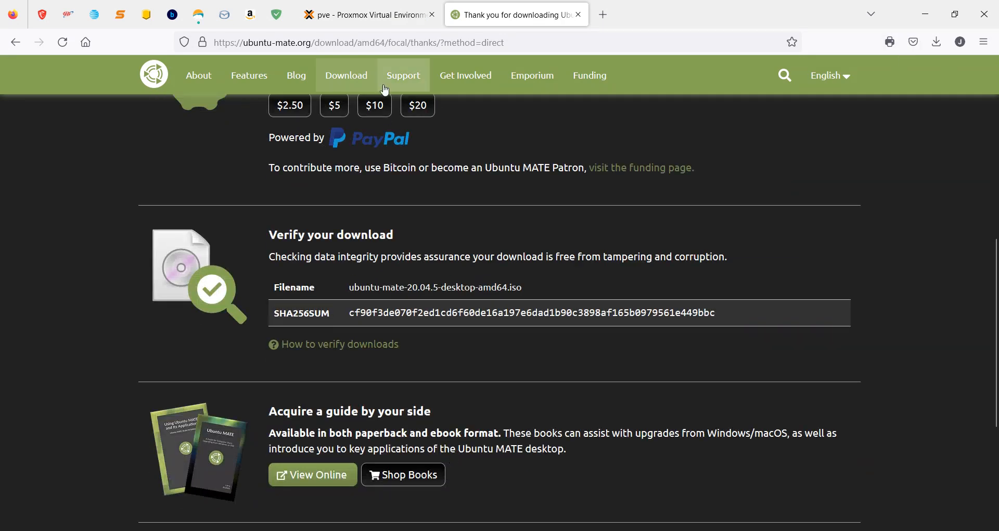
# Step: Start an ISO upload to local (pve) in Proxmox and choose ubuntu-mate-20.04.5-desktop-amd64.iso from the Downloads folder
pyautogui.click(386, 14)
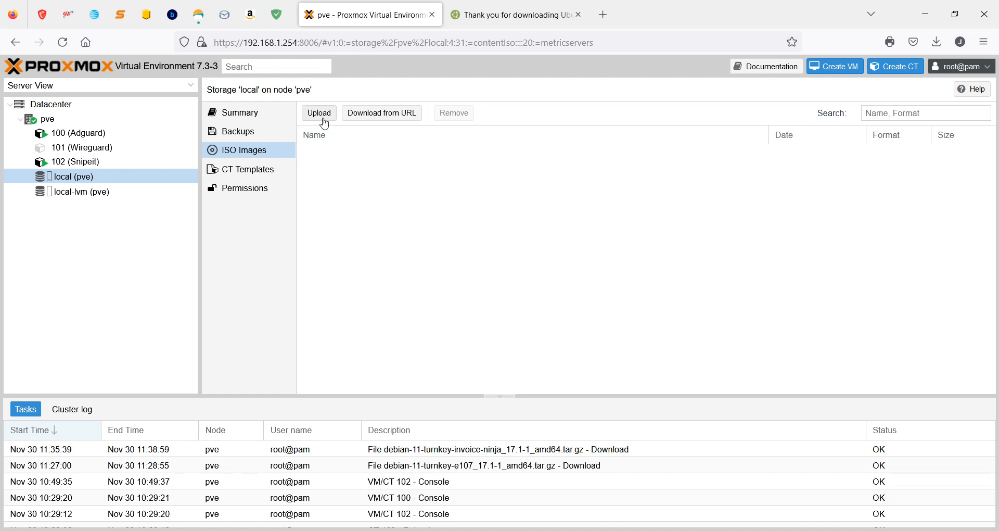
pyautogui.click(322, 115)
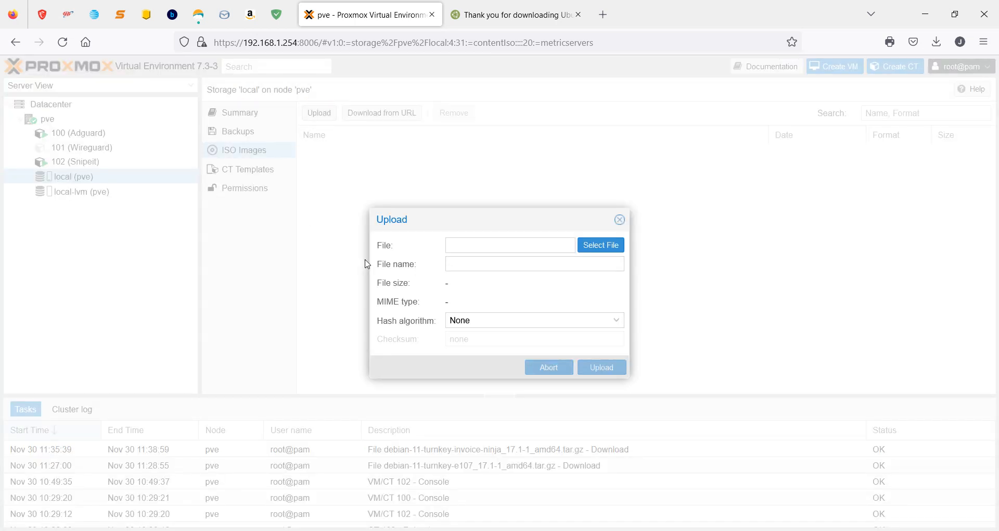
pyautogui.click(598, 245)
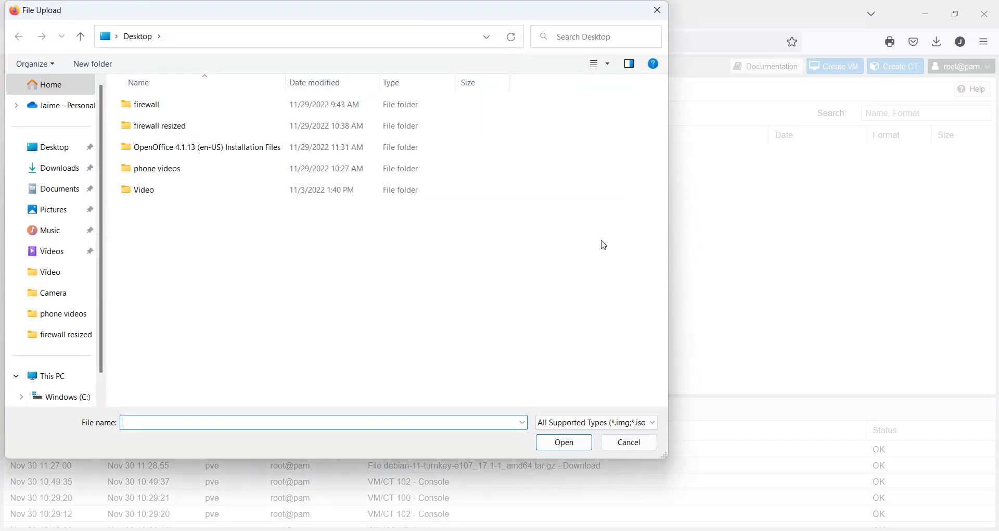
pyautogui.click(58, 168)
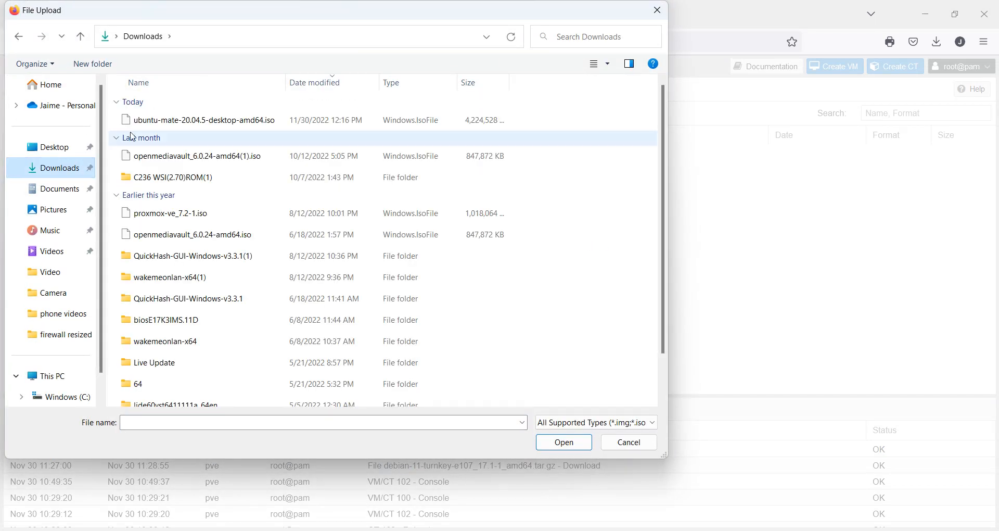
pyautogui.click(218, 126)
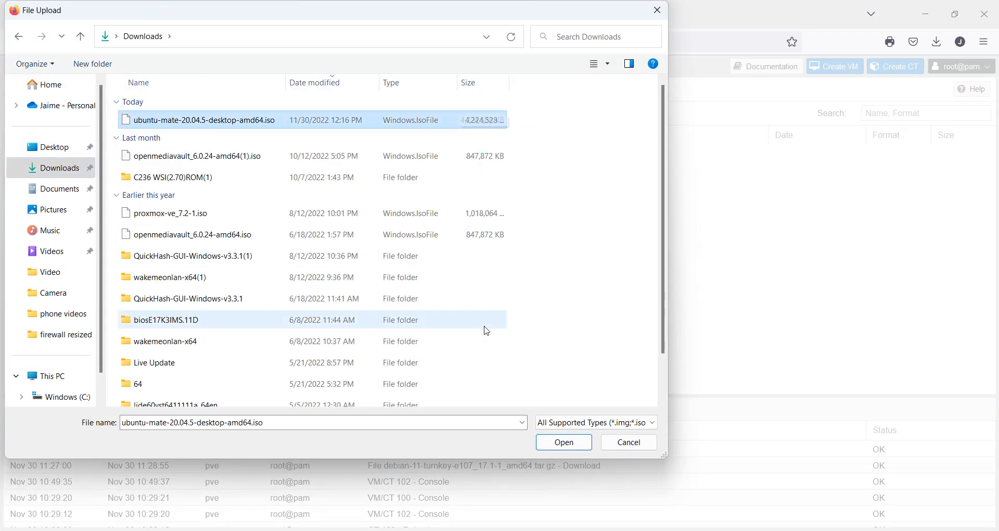
pyautogui.click(564, 441)
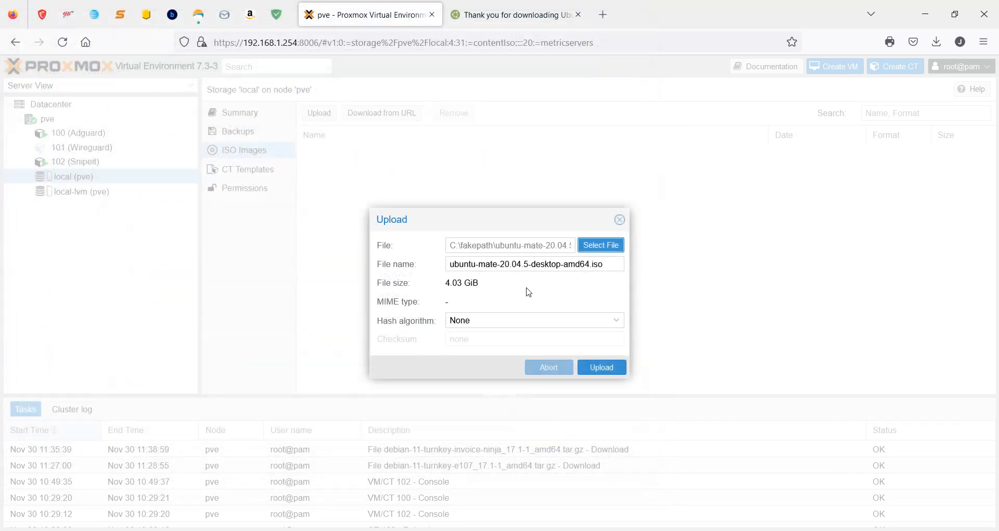
# Step: Set the upload's hash algorithm to SHA-256
pyautogui.click(551, 320)
pyautogui.click(551, 320)
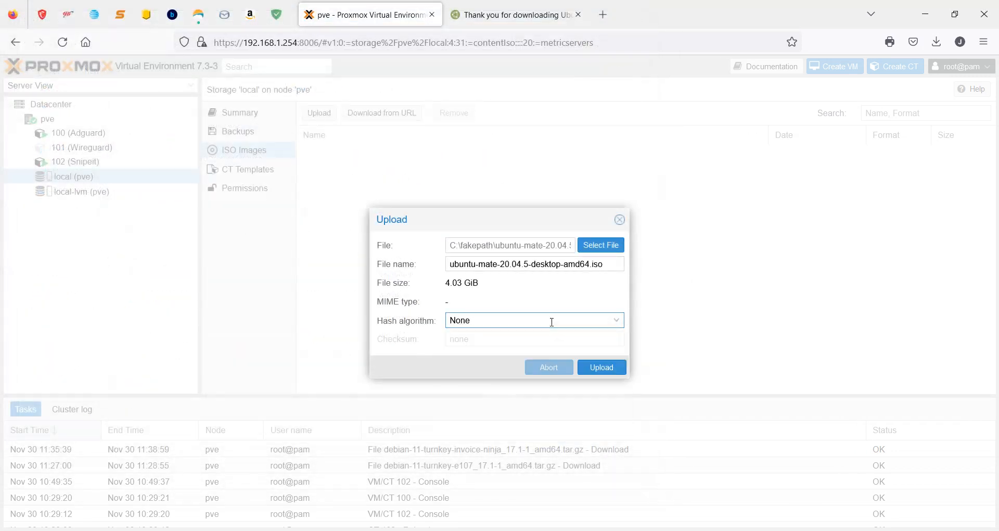
pyautogui.click(501, 4)
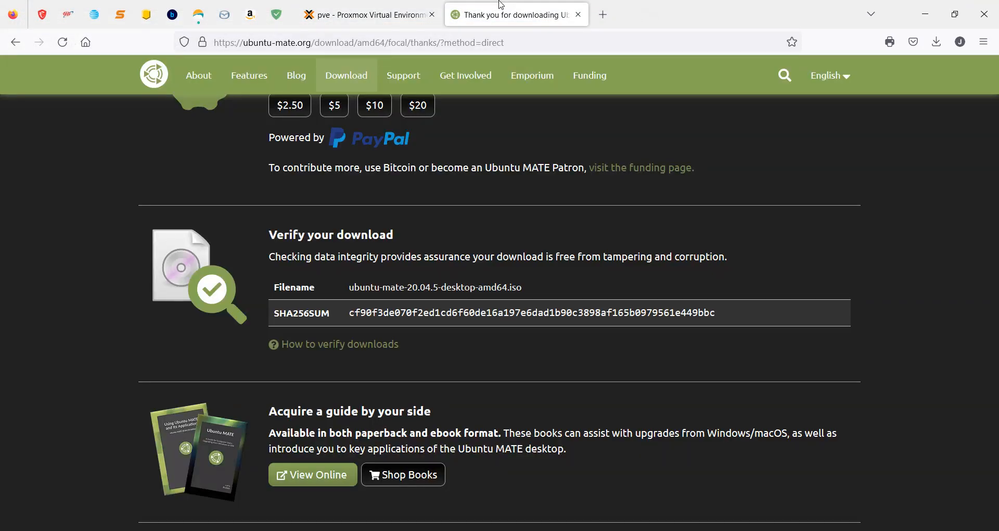
pyautogui.click(403, 11)
pyautogui.click(617, 320)
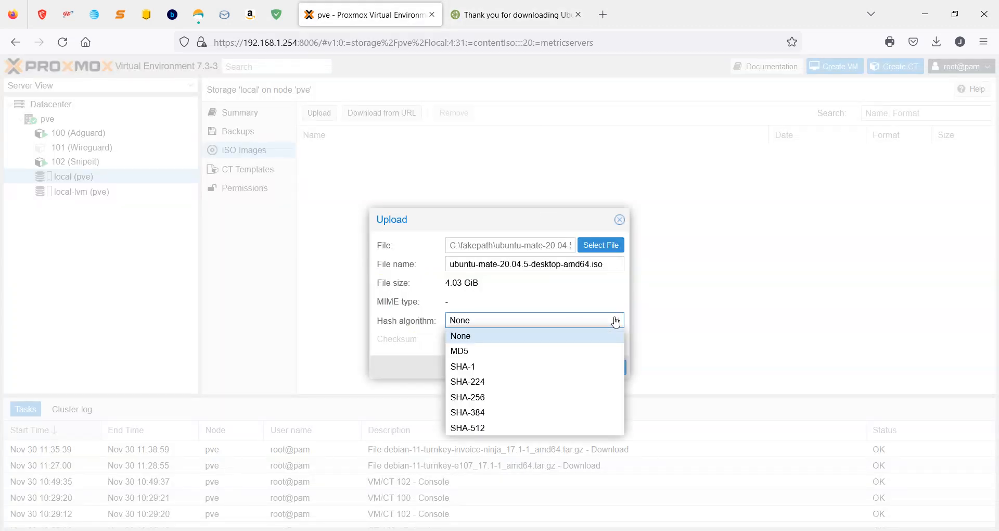
pyautogui.click(578, 399)
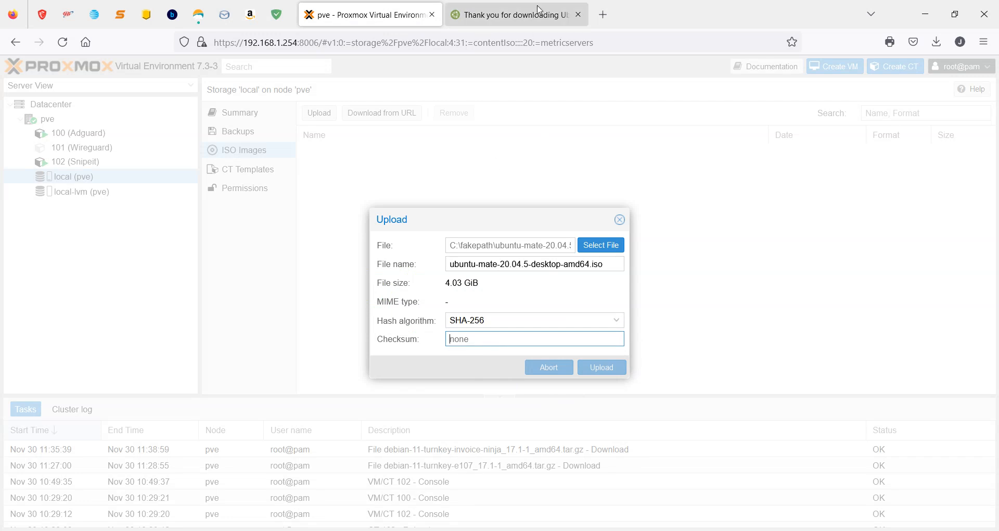
# Step: Copy the SHA256SUM from the Ubuntu MATE download page and paste it as the checksum of the Proxmox upload
pyautogui.click(531, 13)
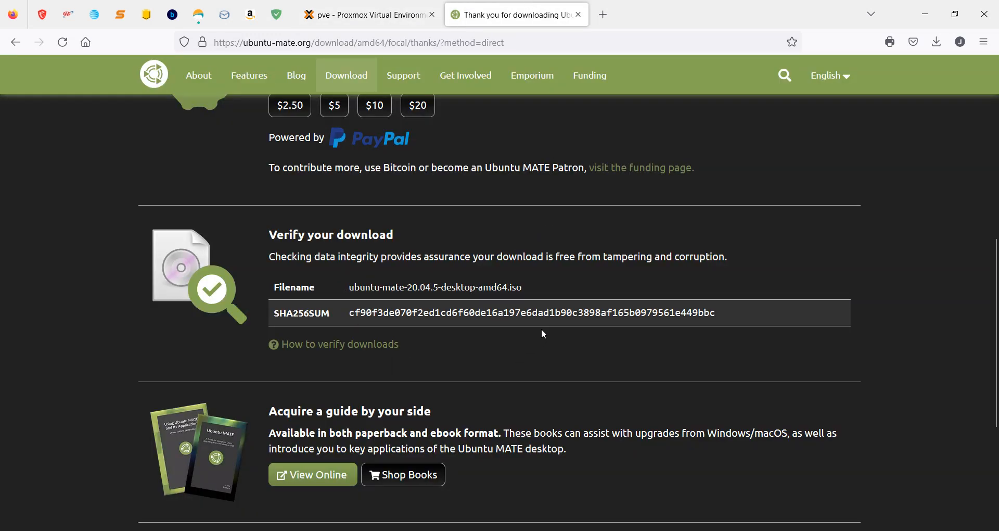
pyautogui.doubleClick(556, 310)
pyautogui.rightClick(558, 314)
pyautogui.click(590, 333)
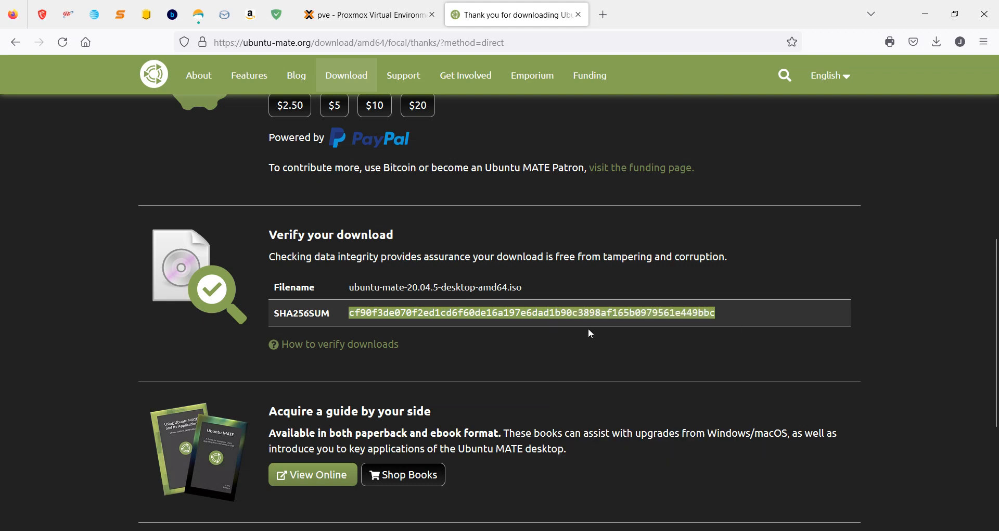
pyautogui.click(364, 14)
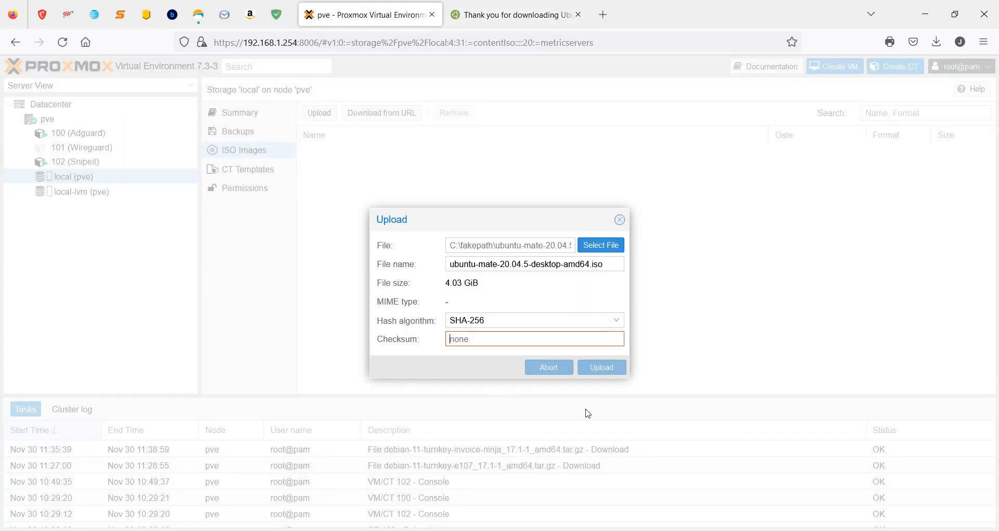
pyautogui.rightClick(462, 340)
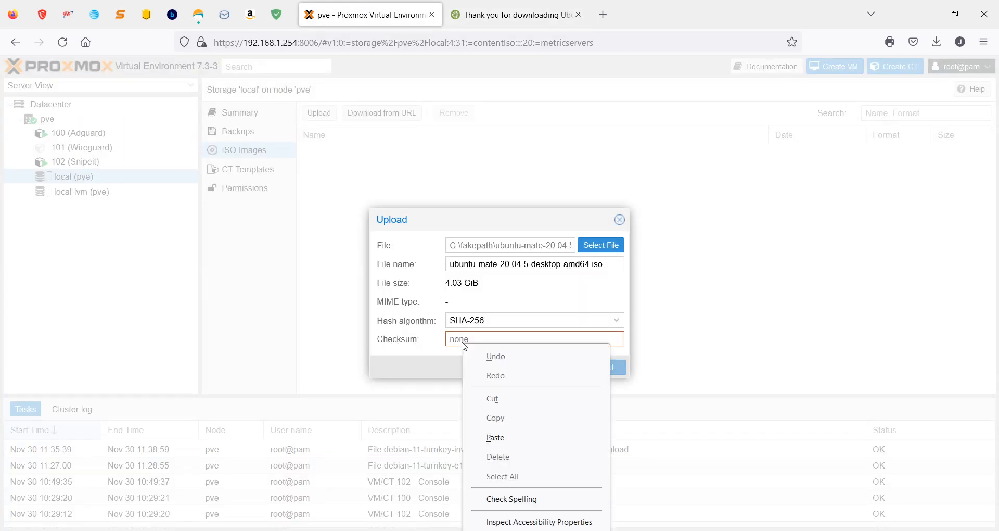
pyautogui.click(511, 437)
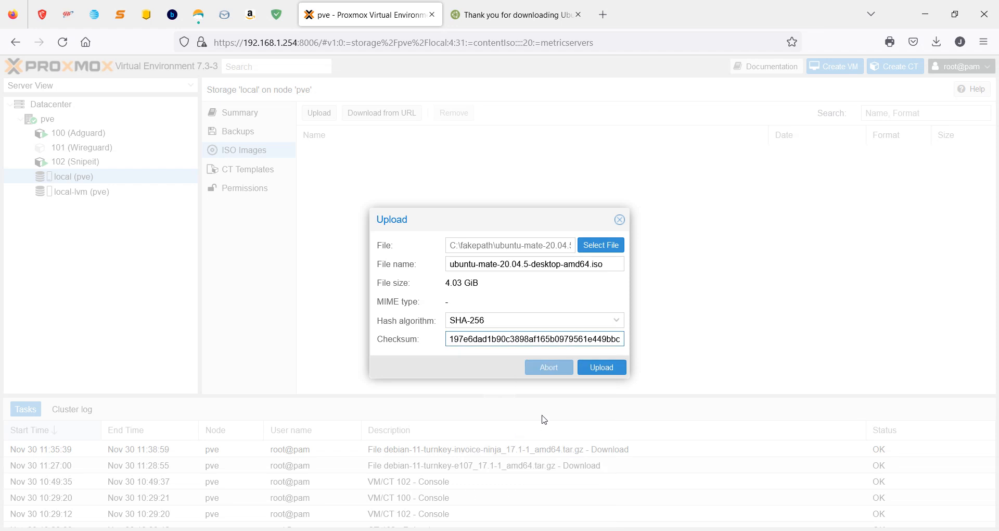
# Step: Upload the Ubuntu MATE ISO, and review the copy task's status and output before closing the task viewer
pyautogui.click(602, 367)
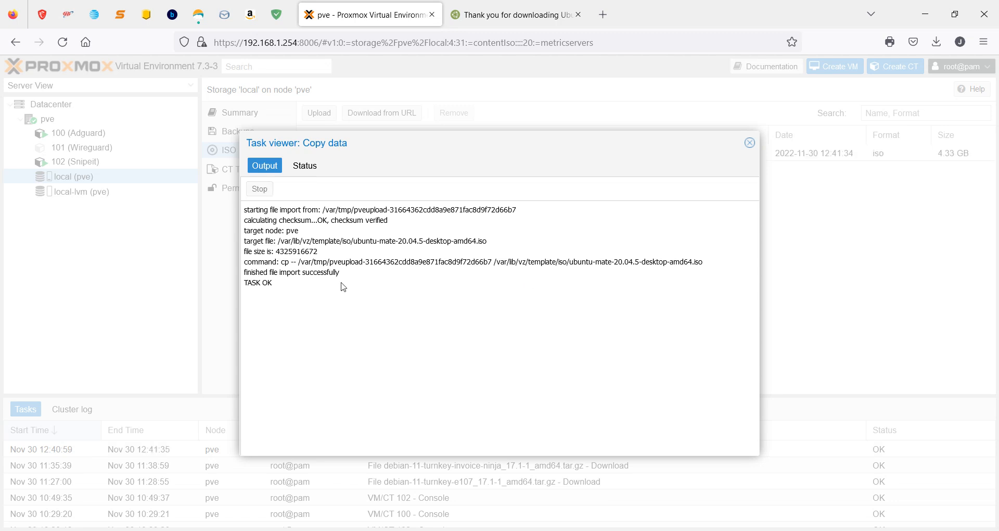
pyautogui.click(318, 166)
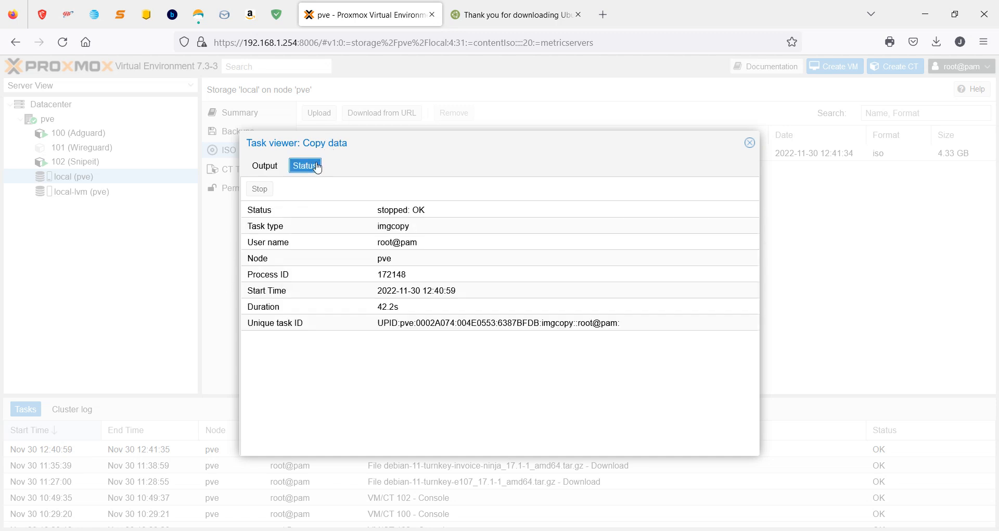
pyautogui.click(266, 166)
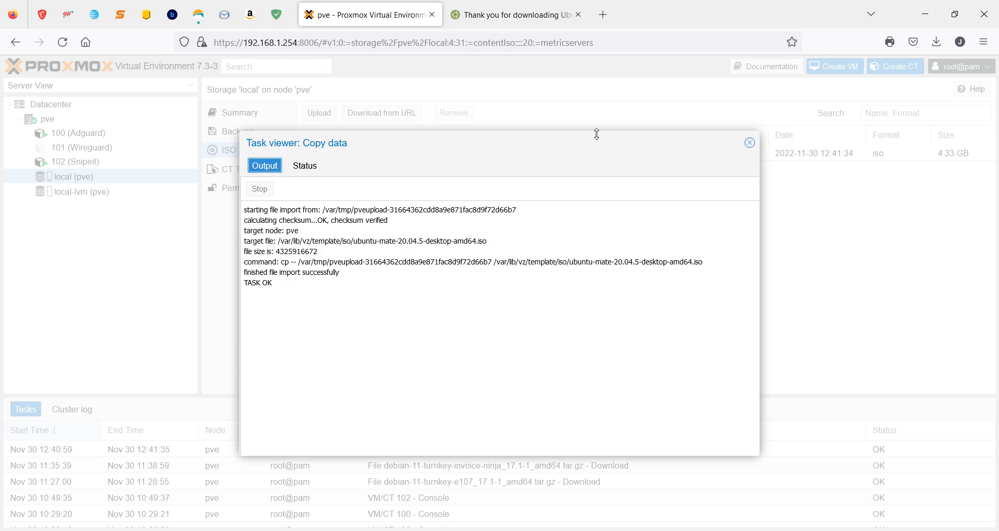
pyautogui.click(751, 143)
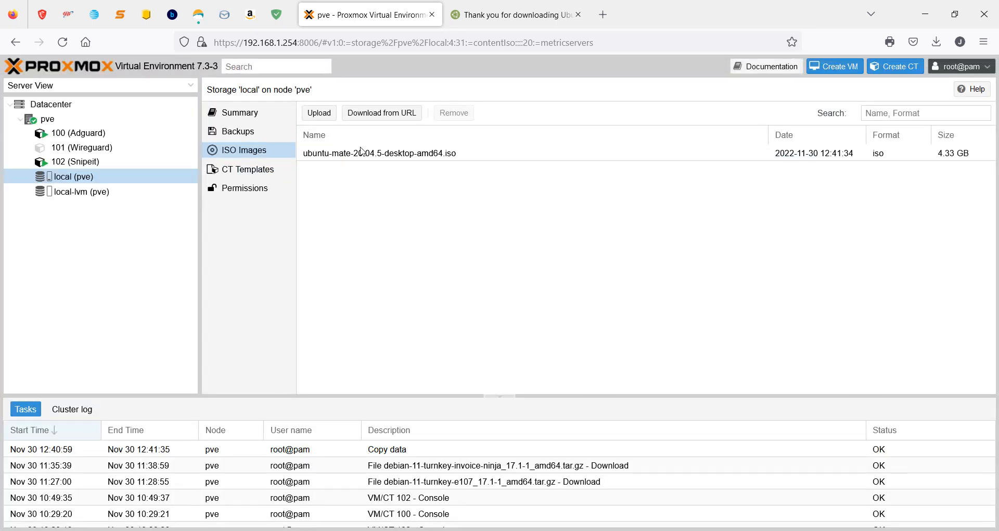
# Step: Compare the container templates and ISO images stored on local (pve), ending on the ISO images
pyautogui.click(255, 174)
pyautogui.click(248, 151)
pyautogui.click(263, 170)
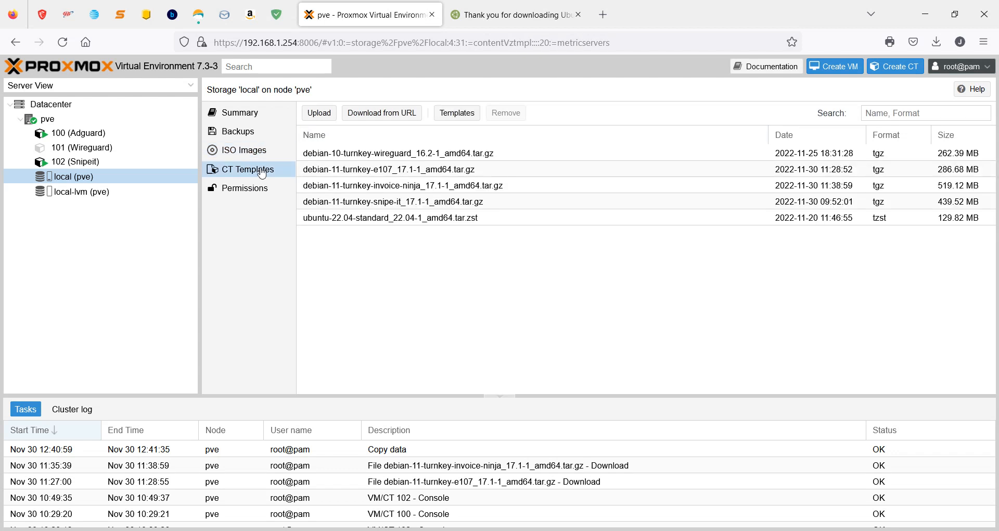
pyautogui.click(248, 151)
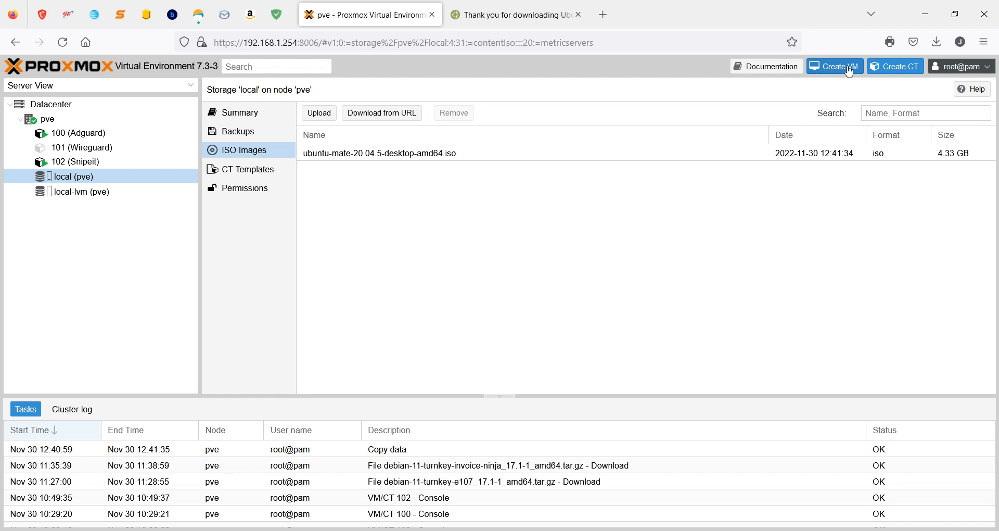
# Step: Start creating a virtual machine on node pve and enter Ubuntu-Mata 20.04.5 as its name
pyautogui.click(849, 71)
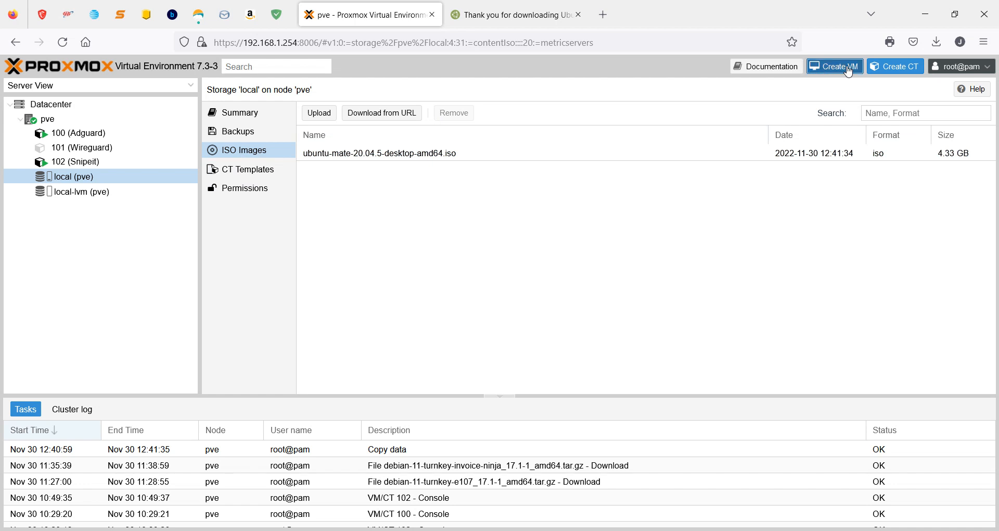
pyautogui.click(359, 225)
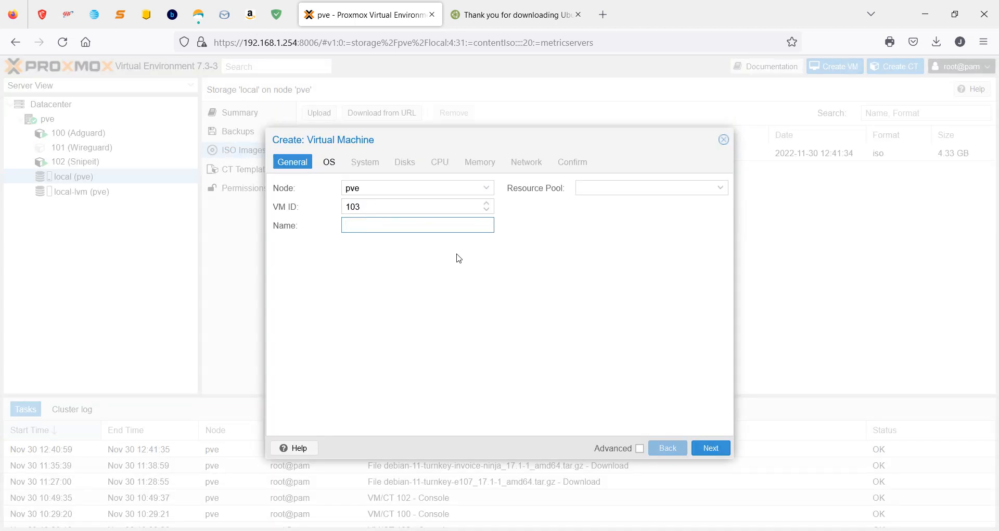
pyautogui.moveTo(516, 142); pyautogui.dragTo(648, 179)
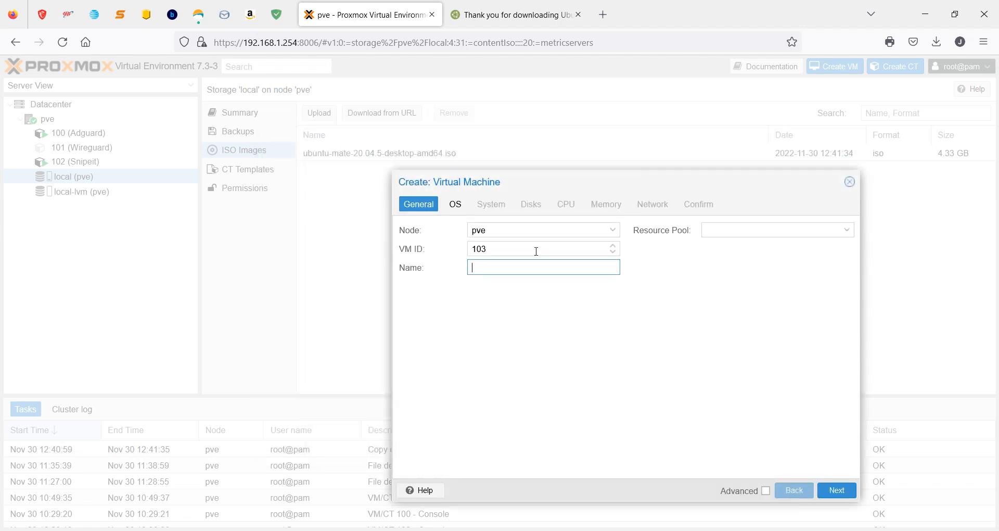
pyautogui.write('Ubuntu')
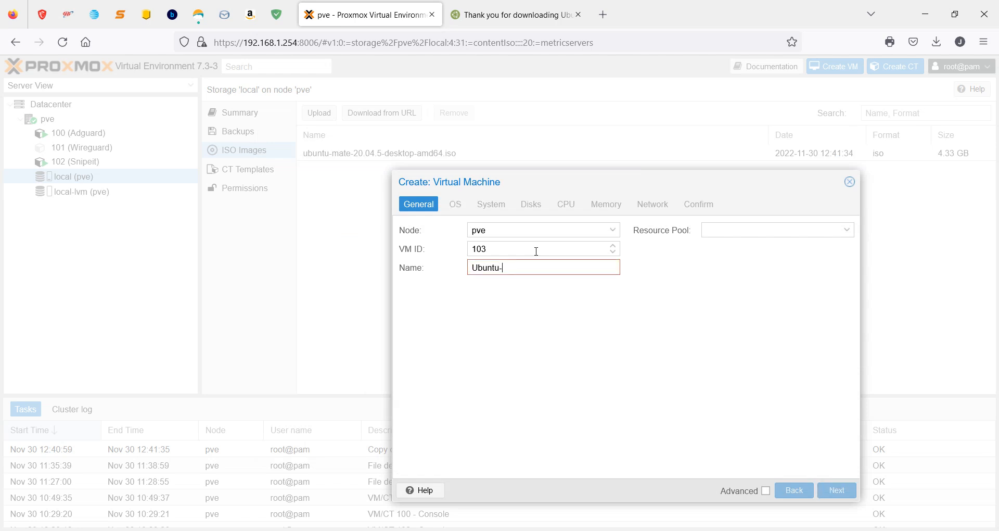
pyautogui.write('-Mata')
pyautogui.write('20')
pyautogui.press('BackSpace')
pyautogui.write('.04.5')
# Step: Check the resource pool choices for the new virtual machine and try to proceed to its OS settings
pyautogui.click(769, 230)
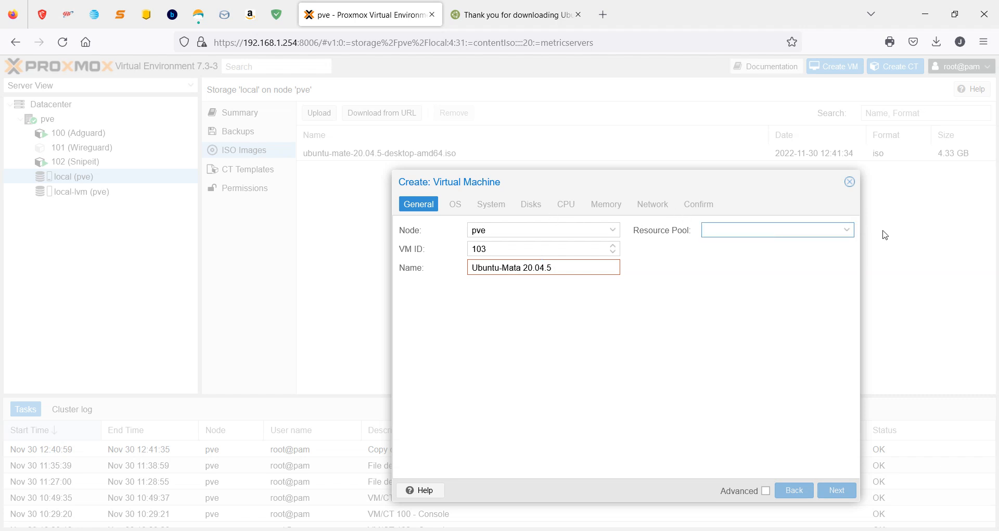
pyautogui.click(847, 229)
pyautogui.click(847, 230)
pyautogui.click(455, 201)
# Step: Replace the space in the virtual machine's name with a hyphen so it reads Ubuntu-Mata-20.04.5, and recheck the general settings
pyautogui.click(522, 267)
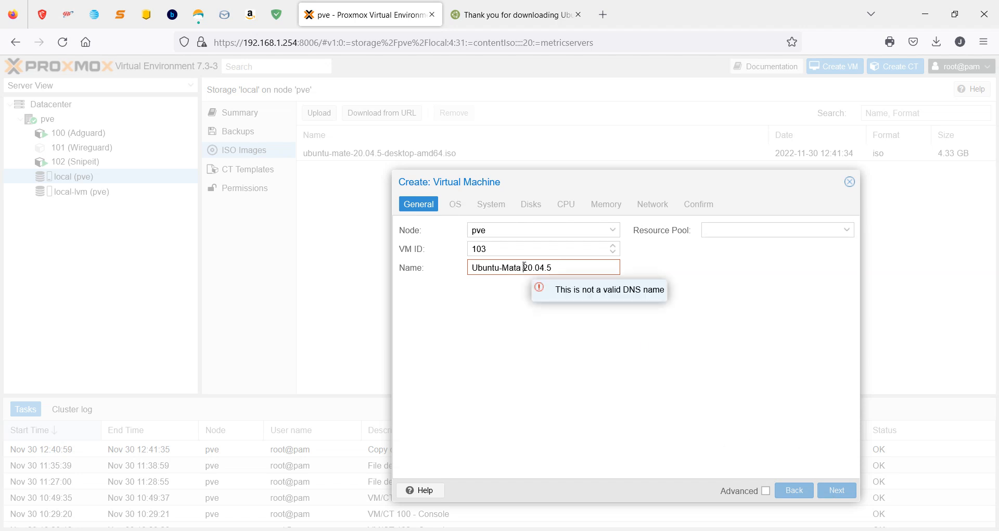
pyautogui.press('BackSpace')
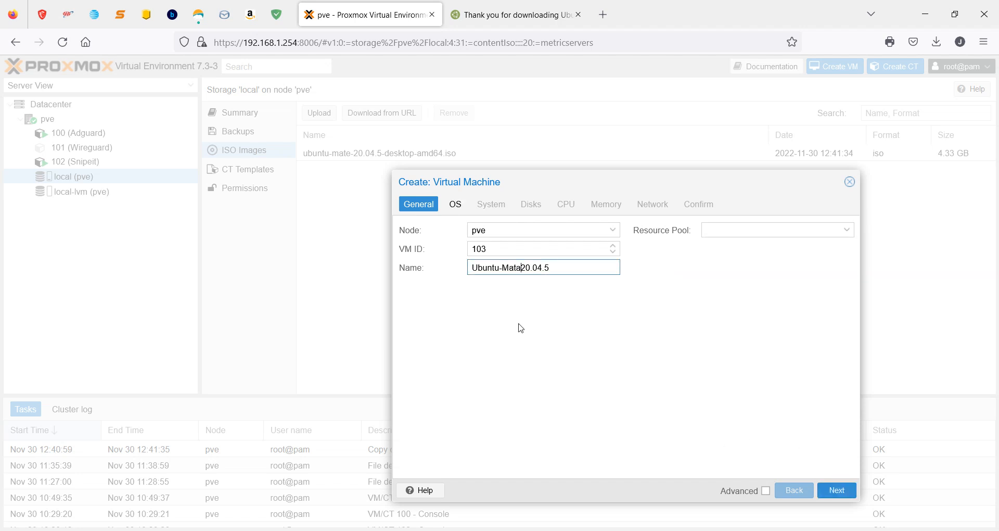
pyautogui.write('-')
pyautogui.click(456, 203)
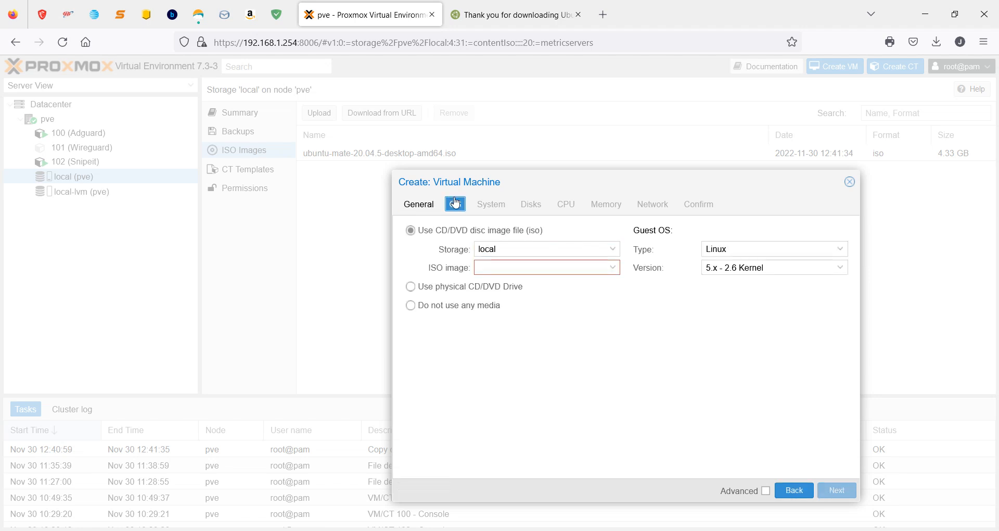
pyautogui.click(419, 204)
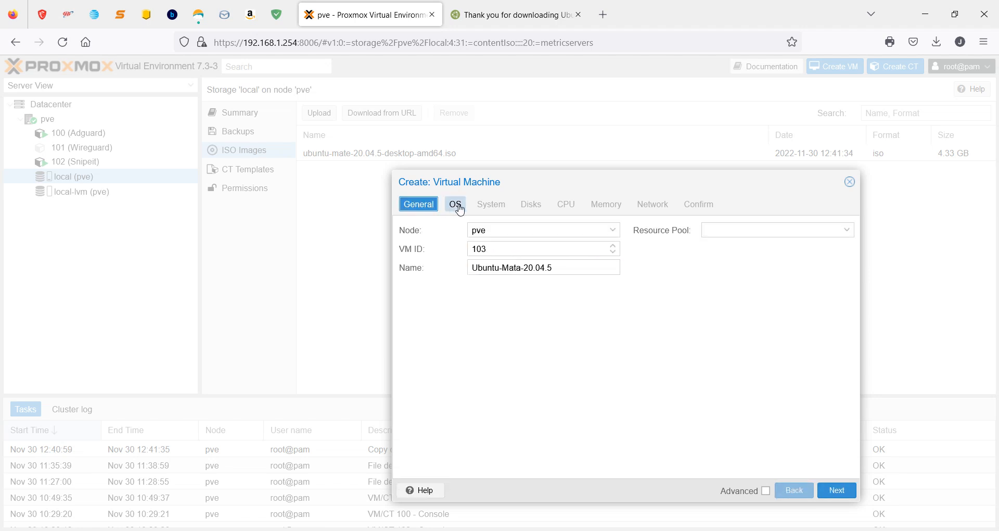
# Step: Choose ubuntu-mate-20.04.5-desktop-amd64.iso from local storage as the virtual machine's installation image and continue to the system settings
pyautogui.click(836, 490)
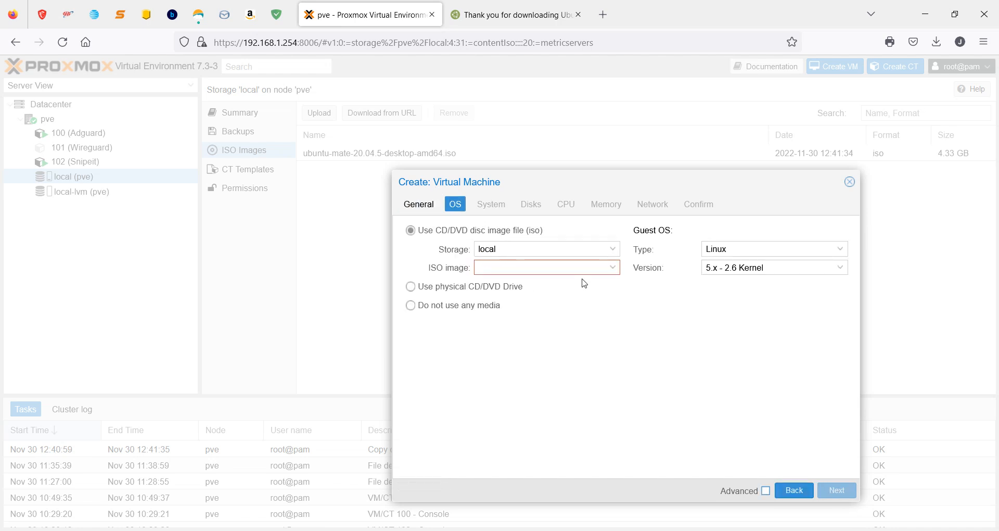
pyautogui.click(612, 268)
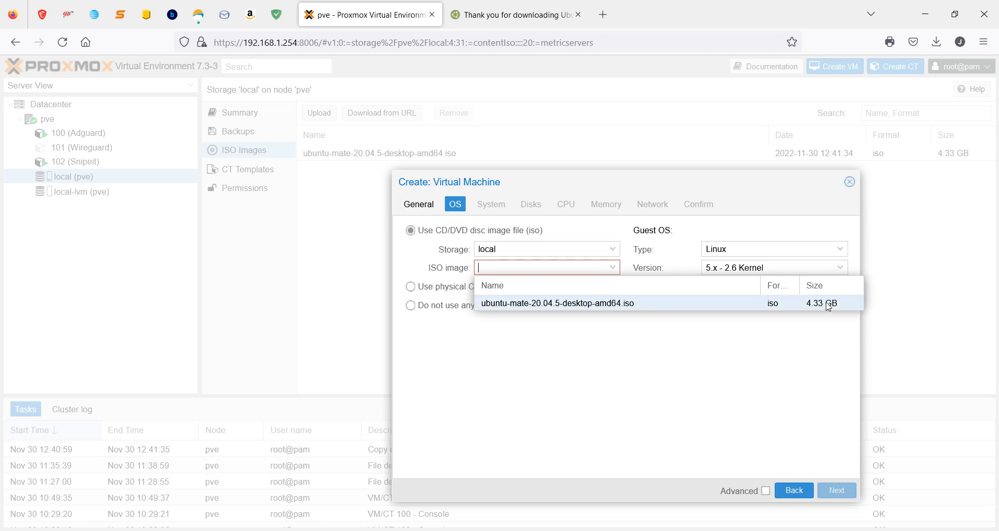
pyautogui.click(586, 305)
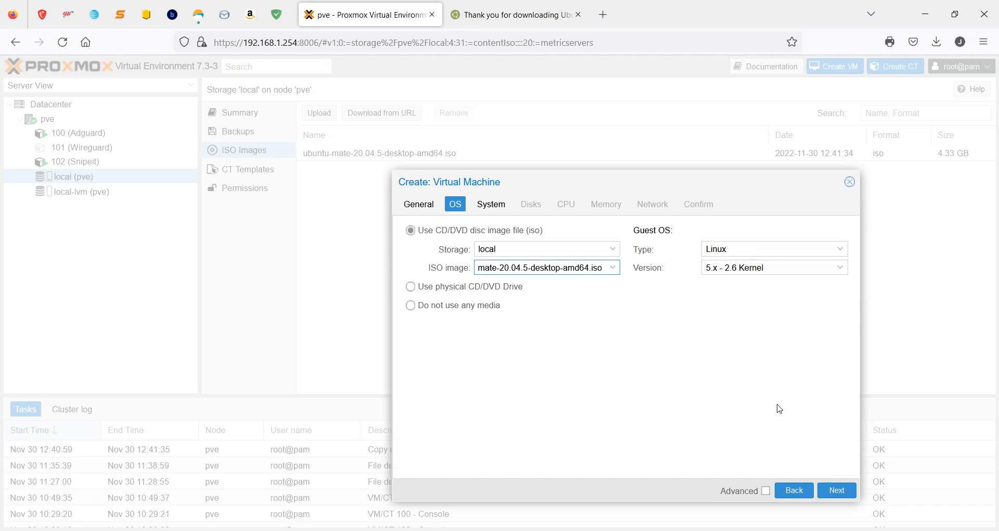
pyautogui.click(836, 492)
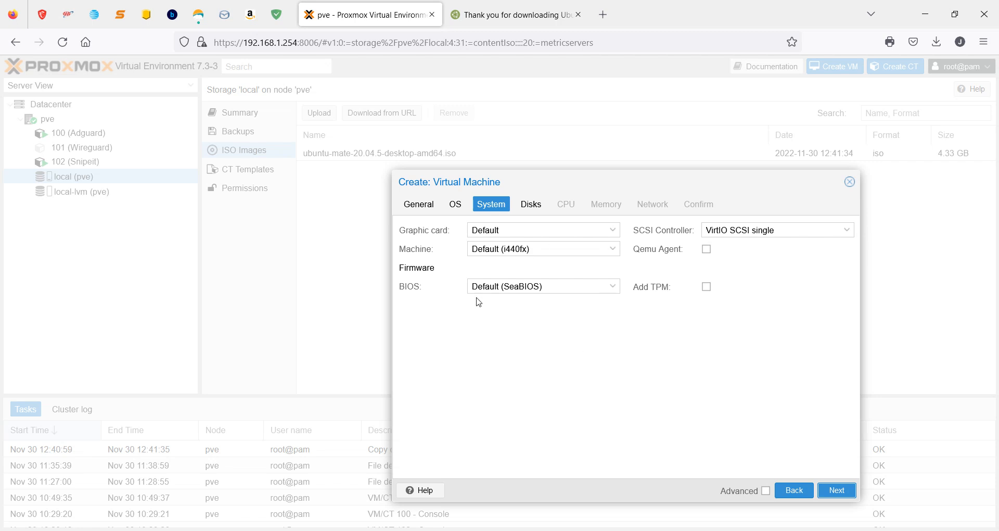
# Step: Review the BIOS and SCSI controller options, keep Default (SeaBIOS) and VirtIO SCSI single, and continue to the disk settings
pyautogui.click(616, 287)
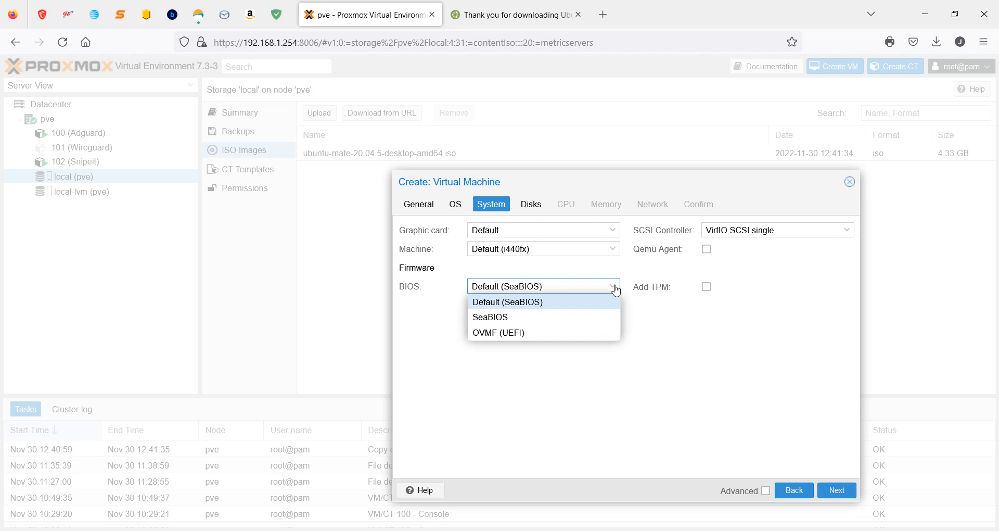
pyautogui.click(616, 290)
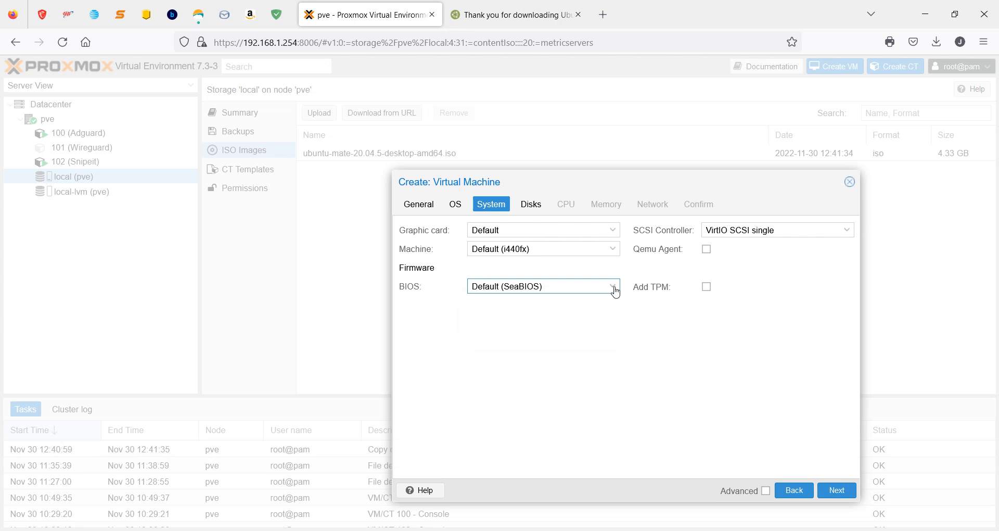
pyautogui.click(616, 289)
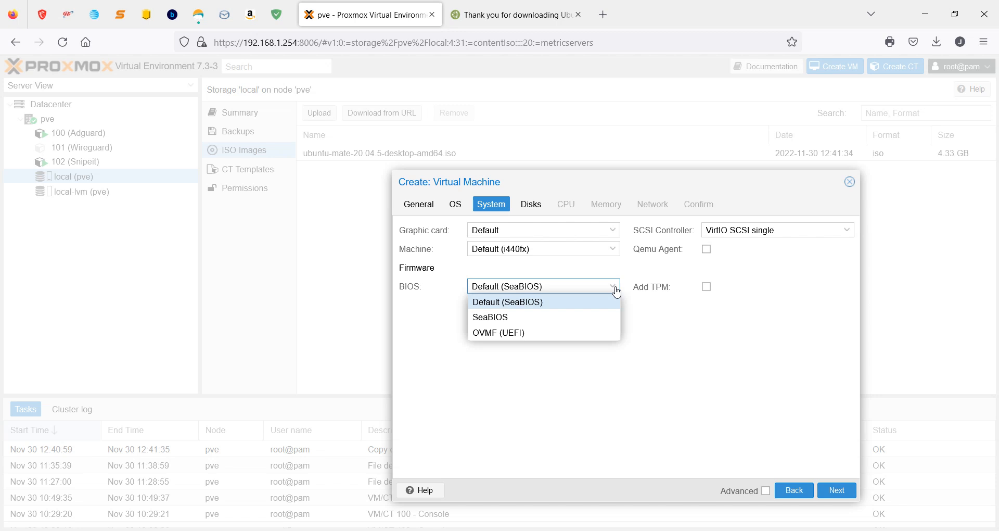
pyautogui.click(616, 289)
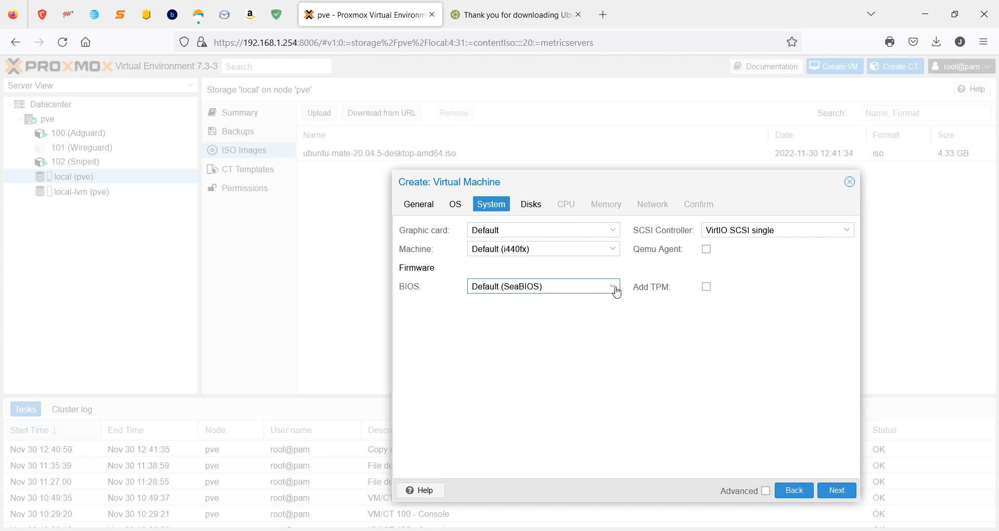
pyautogui.click(851, 232)
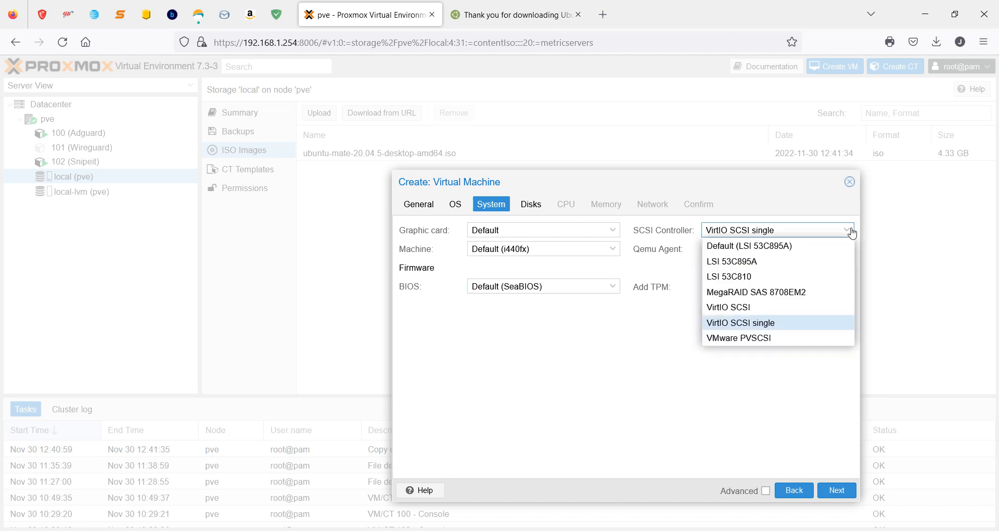
pyautogui.click(851, 234)
pyautogui.click(843, 495)
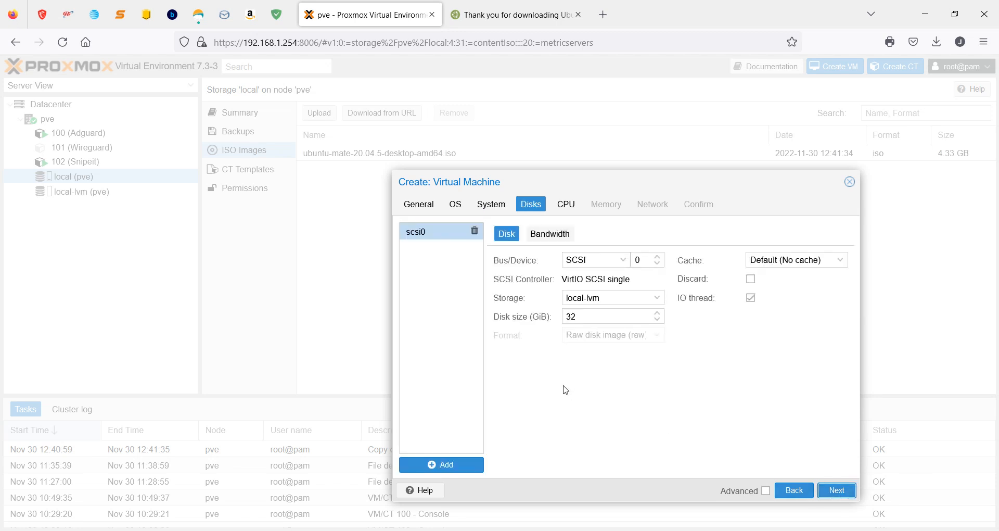
# Step: Set the scsi0 disk size to 32 GiB and accept the default CPU settings of 1 socket and 1 core
pyautogui.click(658, 321)
pyautogui.doubleClick(595, 316)
pyautogui.write('16')
pyautogui.press('BackSpace')
pyautogui.press('BackSpace')
pyautogui.write('32')
pyautogui.click(836, 491)
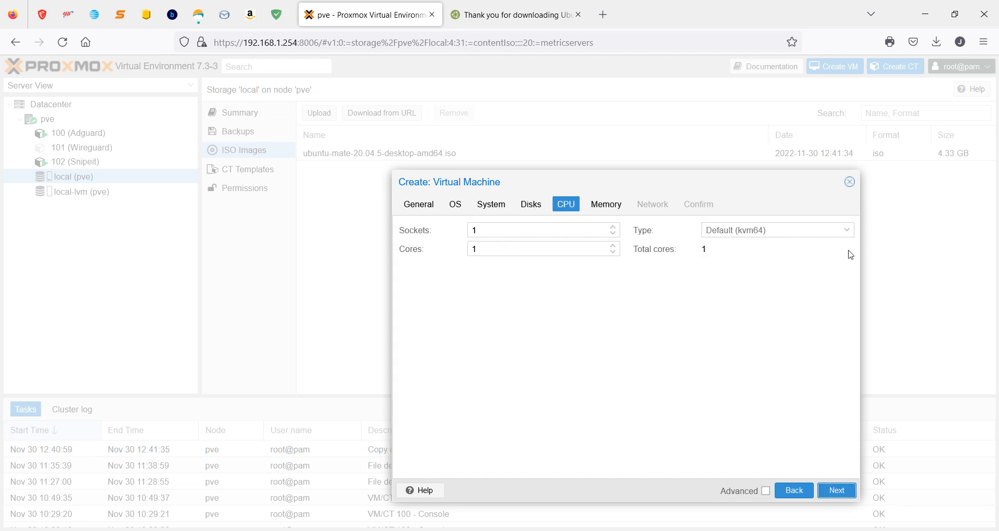
pyautogui.click(836, 489)
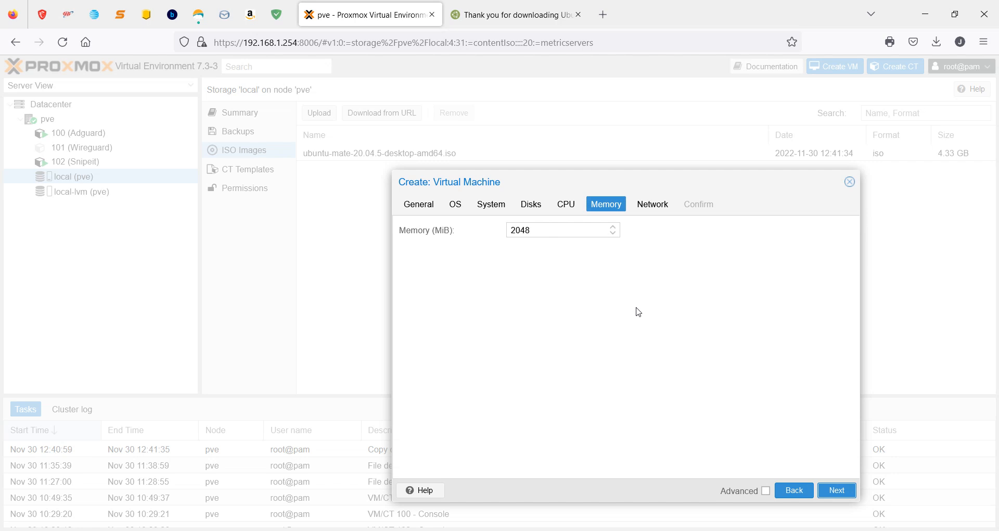
# Step: Switch to the Ubuntu MATE download page and look through it for the system requirements
pyautogui.click(515, 15)
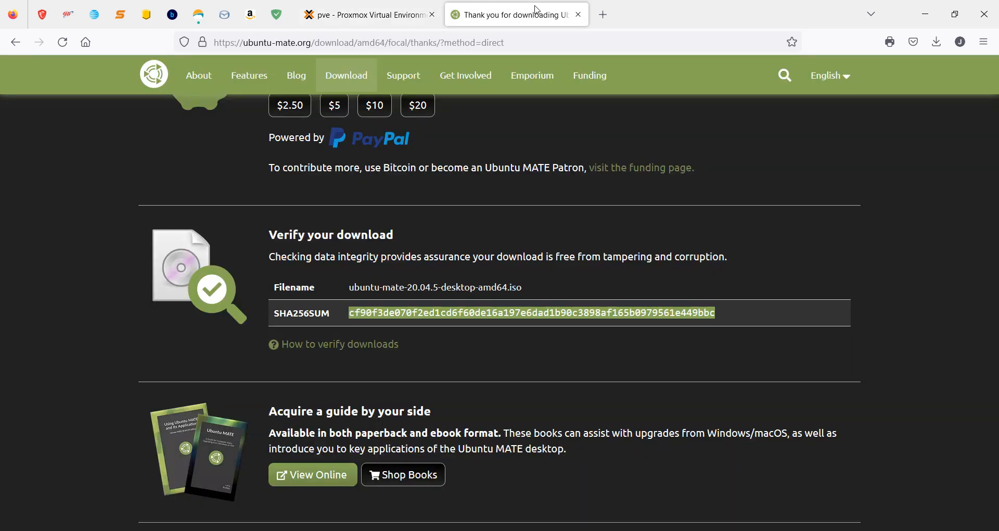
pyautogui.scroll(6, 664, 364)
pyautogui.scroll(1, 661, 365)
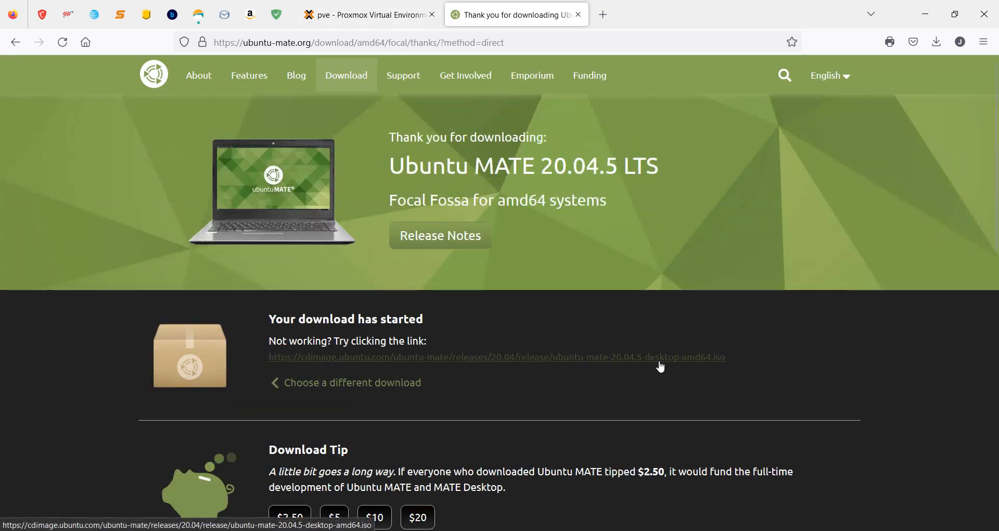
pyautogui.scroll(-12, 661, 366)
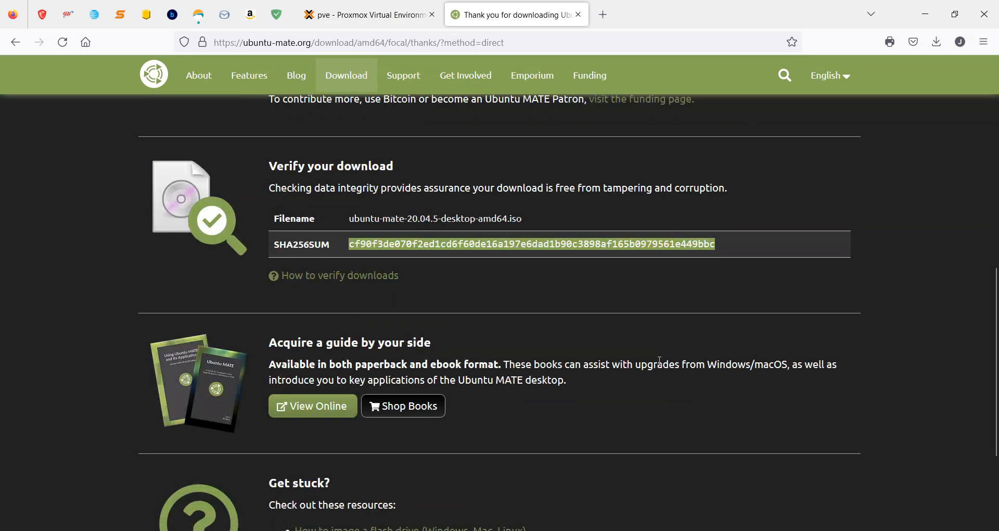
pyautogui.scroll(8, 661, 366)
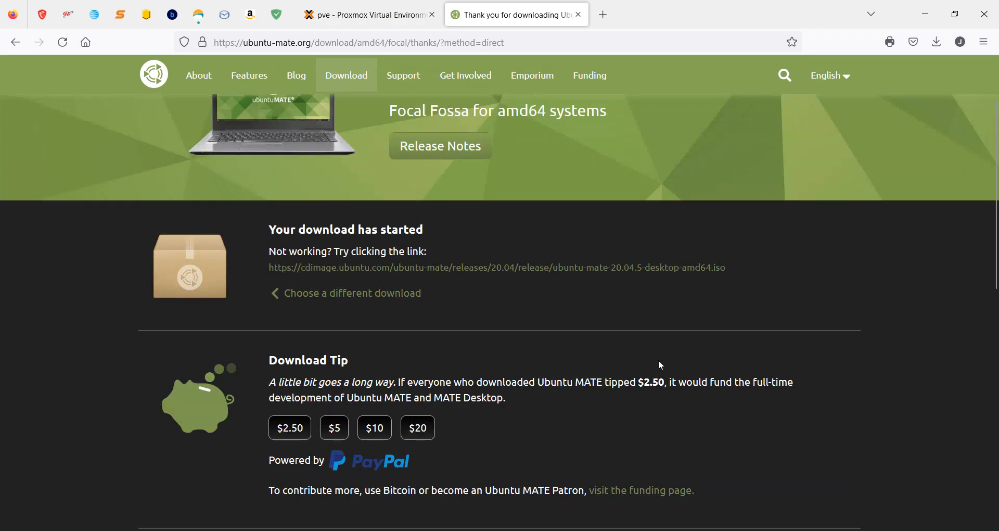
pyautogui.scroll(2, 661, 364)
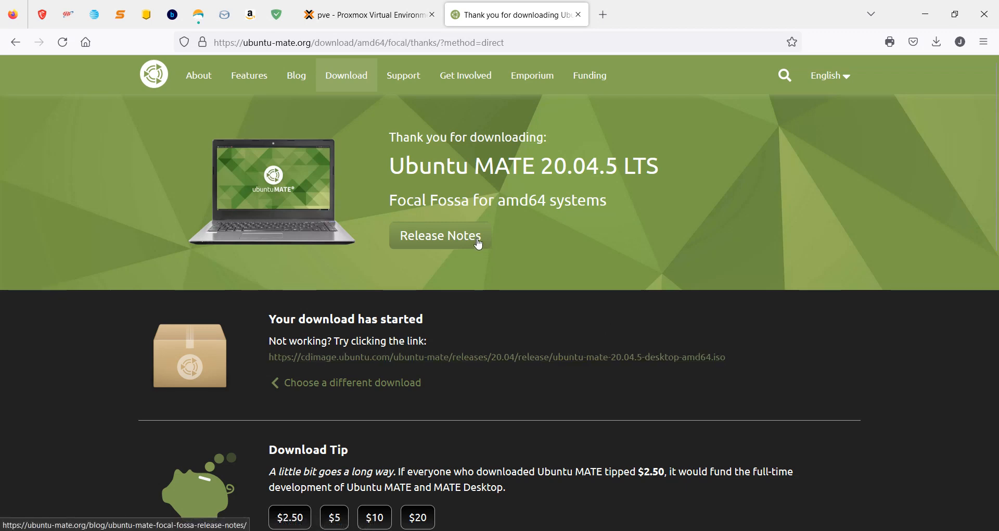
pyautogui.scroll(-4, 646, 305)
pyautogui.scroll(-6, 639, 308)
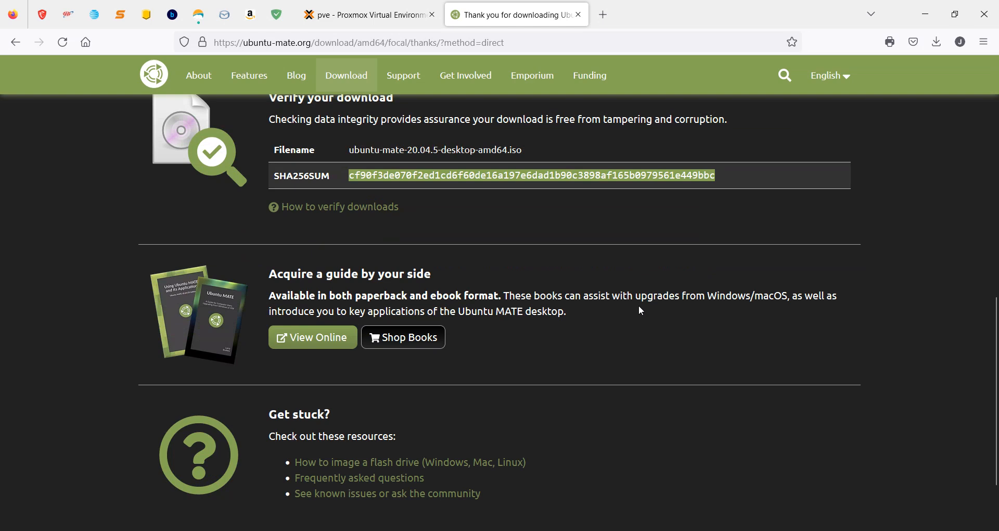
pyautogui.scroll(-2, 638, 305)
pyautogui.scroll(11, 638, 305)
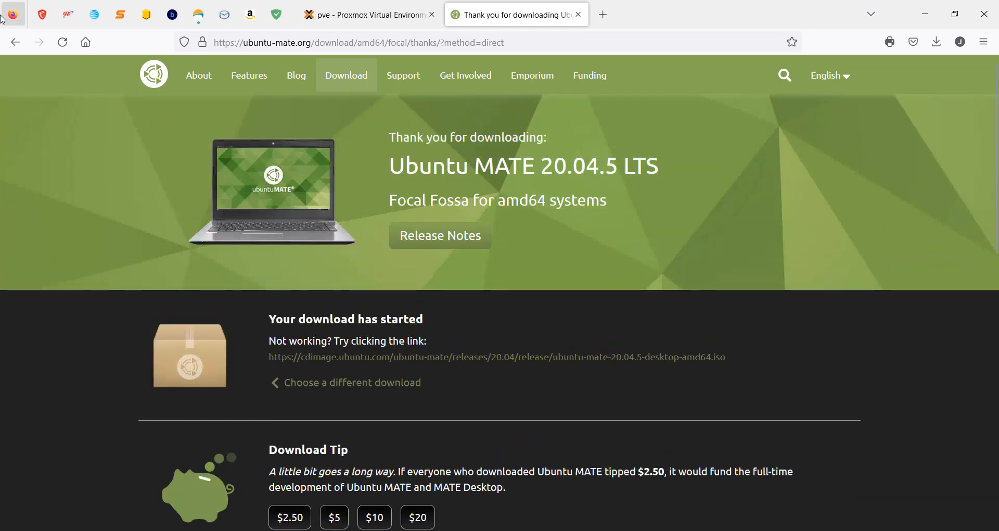
# Step: Return through the Ubuntu MATE download pages to the architecture choice and open the System Requirements to read the hardware table
pyautogui.click(16, 42)
pyautogui.scroll(-2, 670, 342)
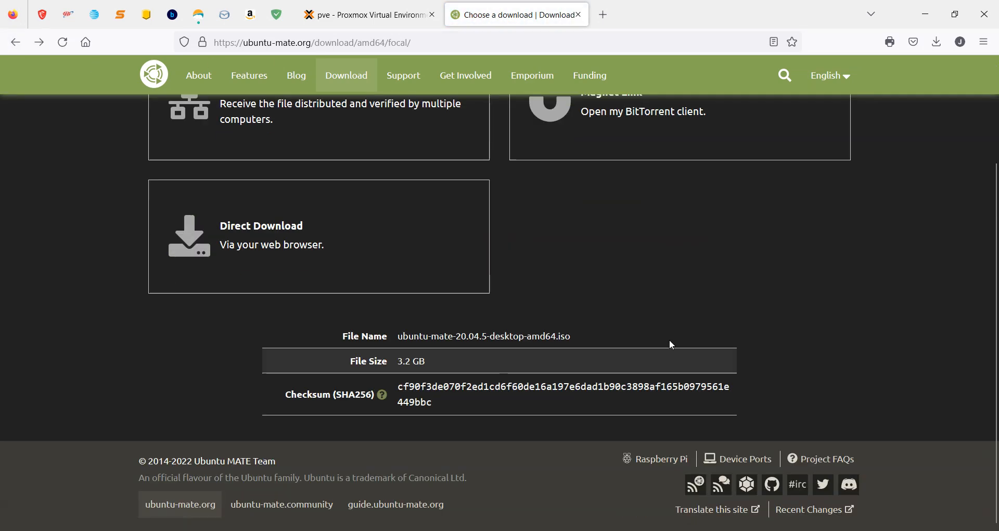
pyautogui.scroll(2, 669, 341)
pyautogui.scroll(-2, 669, 341)
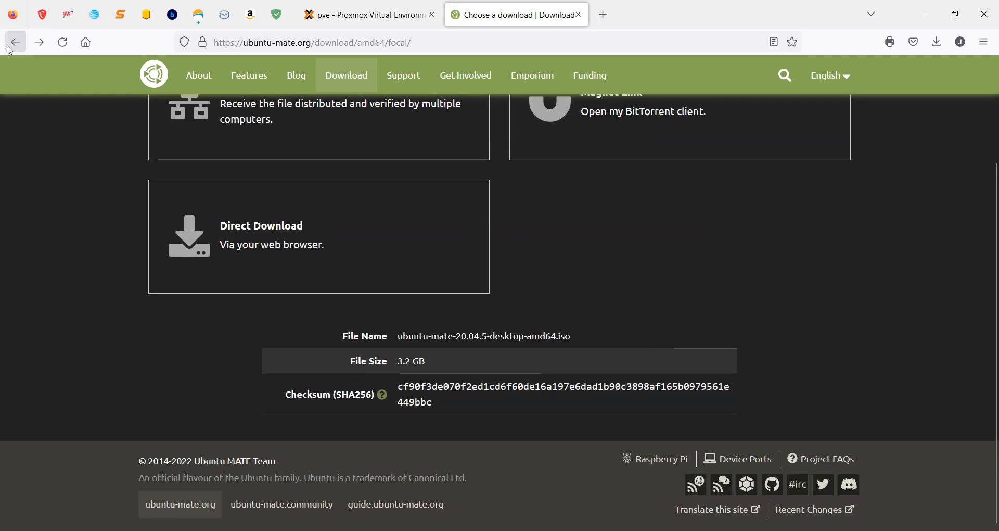
pyautogui.hotkey('alt', 'Left')
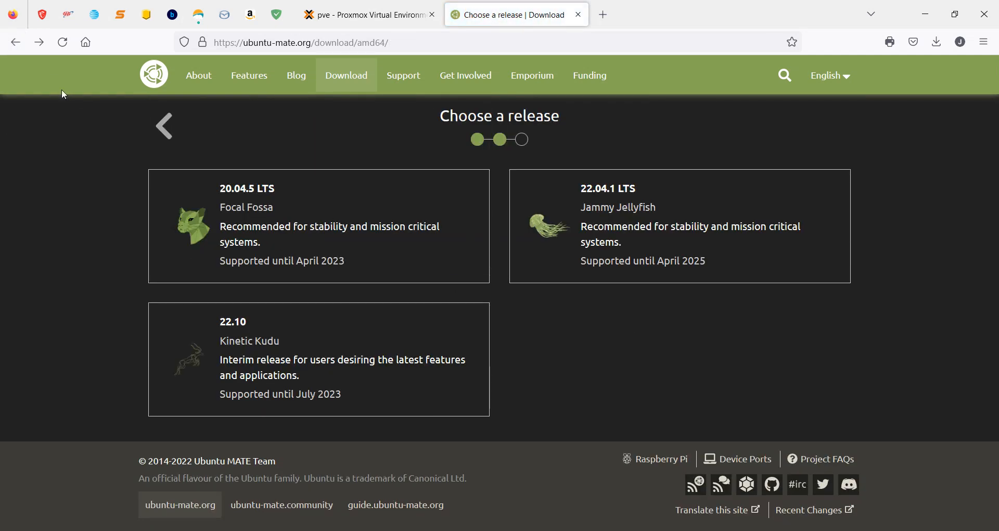
pyautogui.click(14, 36)
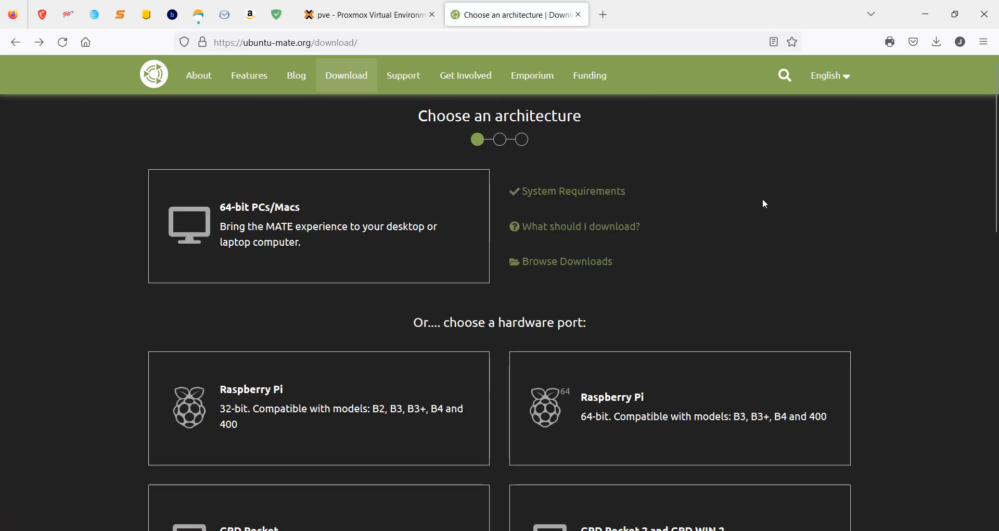
pyautogui.click(578, 196)
pyautogui.scroll(-3, 694, 307)
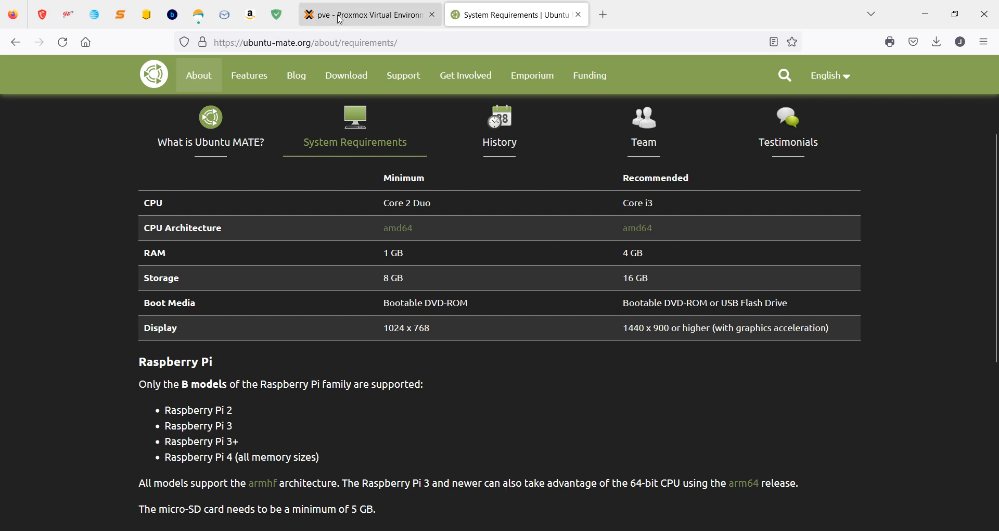
# Step: Return to the virtual machine wizard in Proxmox and raise the memory to 4000 MiB
pyautogui.click(360, 19)
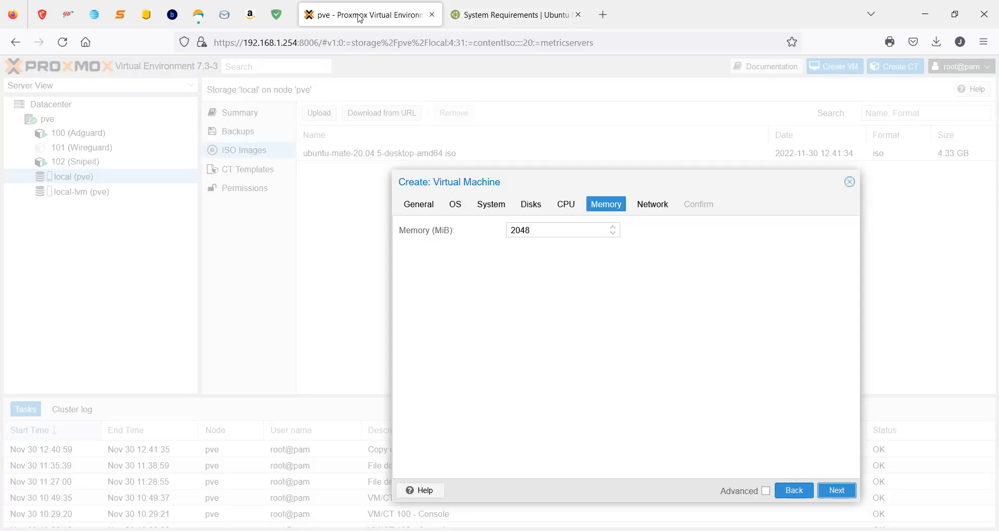
pyautogui.click(613, 227)
pyautogui.click(614, 227)
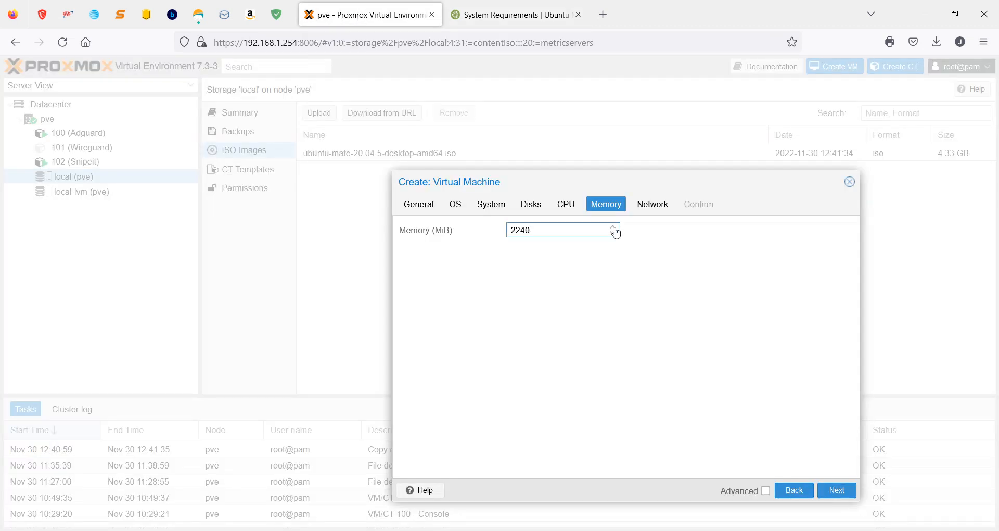
pyautogui.click(614, 234)
pyautogui.click(614, 234)
pyautogui.click(614, 234)
pyautogui.click(615, 228)
pyautogui.click(614, 228)
pyautogui.click(614, 227)
pyautogui.click(614, 228)
pyautogui.click(615, 227)
pyautogui.click(615, 227)
pyautogui.click(615, 228)
pyautogui.click(615, 228)
pyautogui.click(615, 228)
pyautogui.click(615, 228)
pyautogui.click(615, 228)
pyautogui.click(615, 228)
pyautogui.click(615, 228)
pyautogui.click(615, 228)
pyautogui.click(615, 228)
pyautogui.click(615, 228)
pyautogui.click(615, 228)
pyautogui.click(615, 228)
pyautogui.click(615, 228)
pyautogui.click(615, 228)
pyautogui.click(615, 228)
pyautogui.click(615, 228)
pyautogui.click(615, 228)
pyautogui.click(615, 227)
pyautogui.click(615, 228)
pyautogui.click(615, 228)
pyautogui.click(615, 228)
pyautogui.click(615, 234)
pyautogui.click(613, 233)
# Step: Recheck the RAM row of the Ubuntu MATE requirements, set the virtual machine's memory to 2000 MiB and continue to the network settings
pyautogui.click(487, 11)
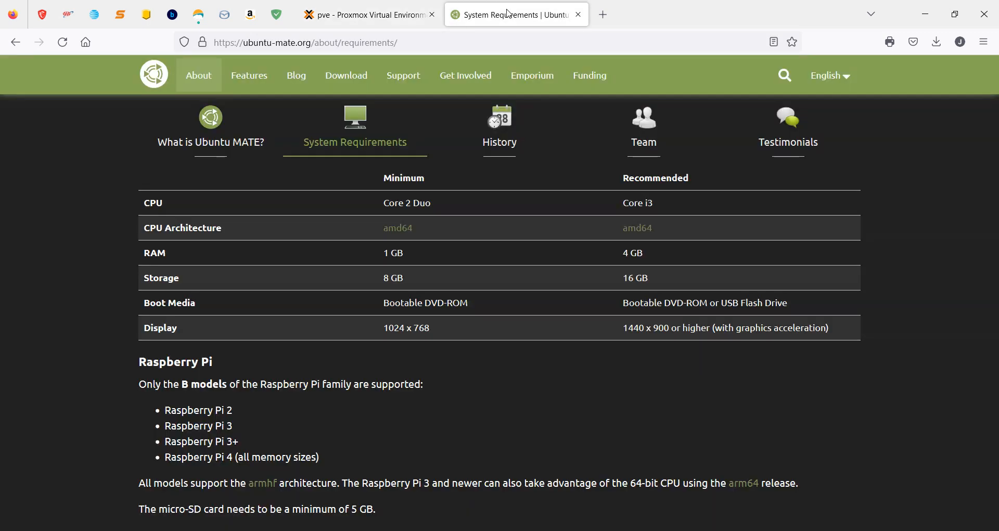
pyautogui.click(370, 19)
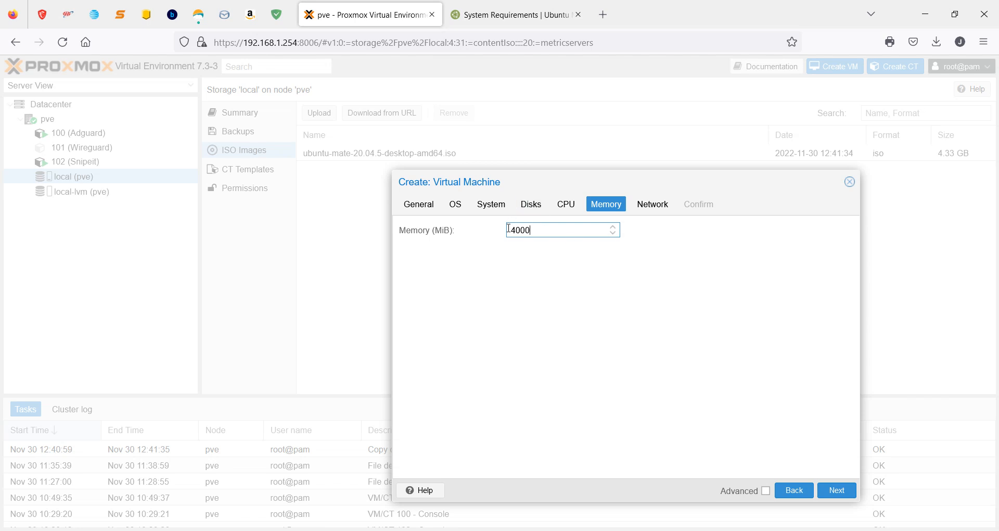
pyautogui.moveTo(518, 229); pyautogui.dragTo(500, 231)
pyautogui.write('2')
pyautogui.click(838, 492)
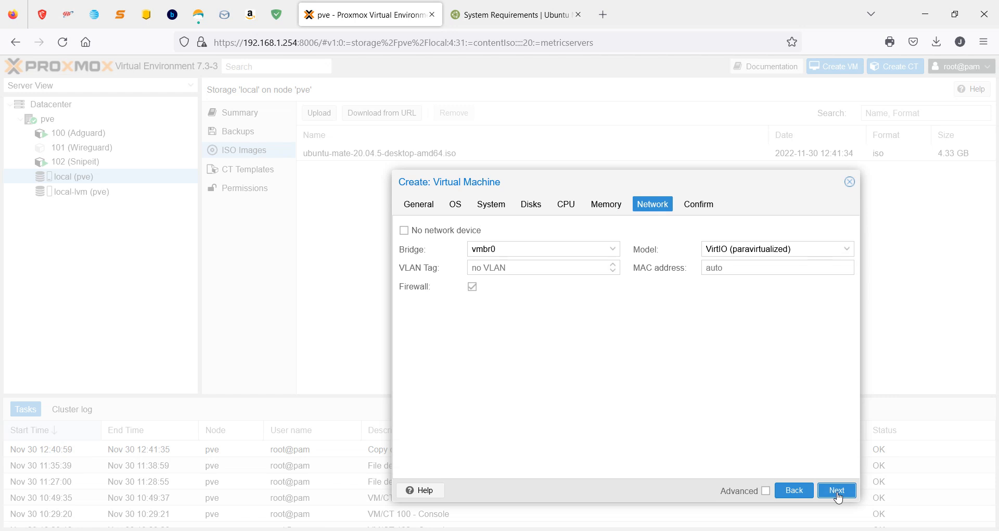
# Step: Keep the default vmbr0 VirtIO network settings, enable starting after creation, and create the virtual machine
pyautogui.click(838, 492)
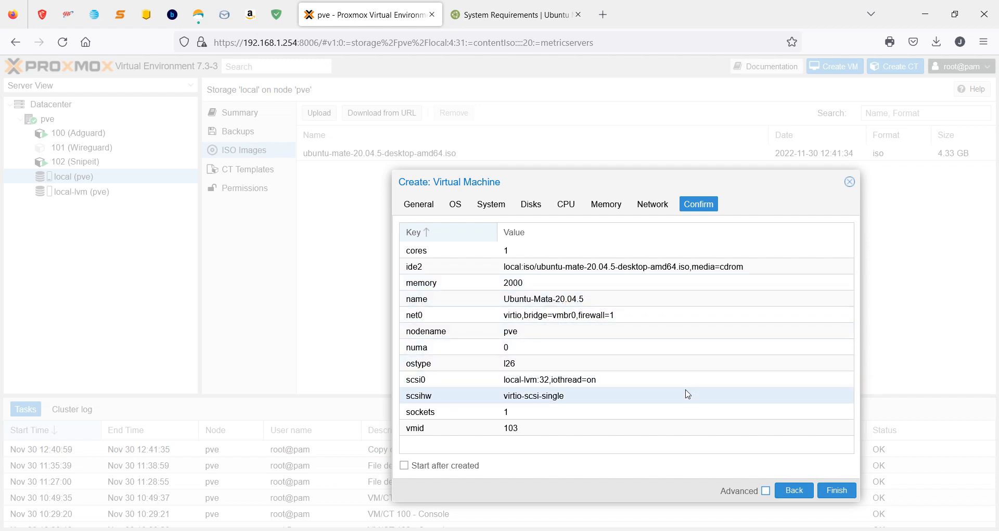
pyautogui.click(404, 466)
pyautogui.click(836, 493)
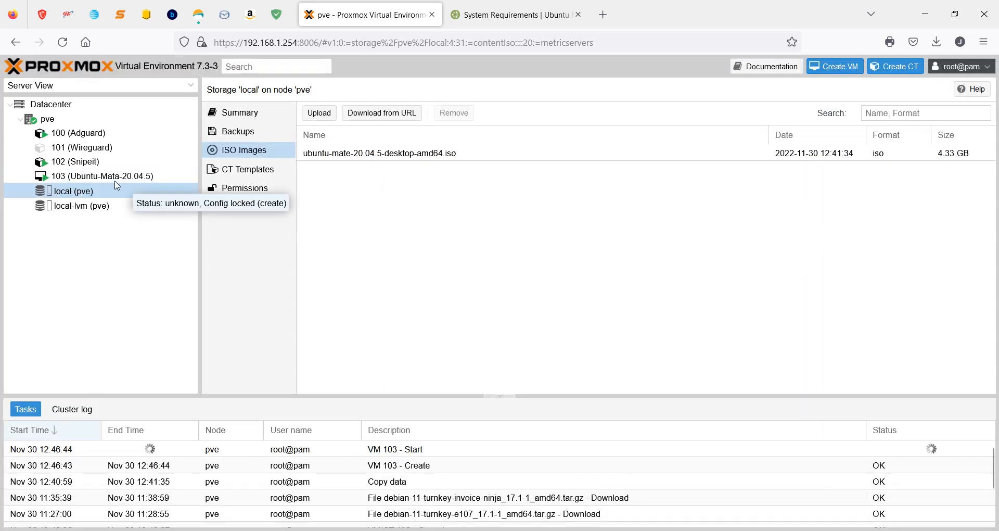
# Step: Open the console of virtual machine 103 (Ubuntu-Mata-20.04.5) and expand the noVNC controls while it boots
pyautogui.click(115, 181)
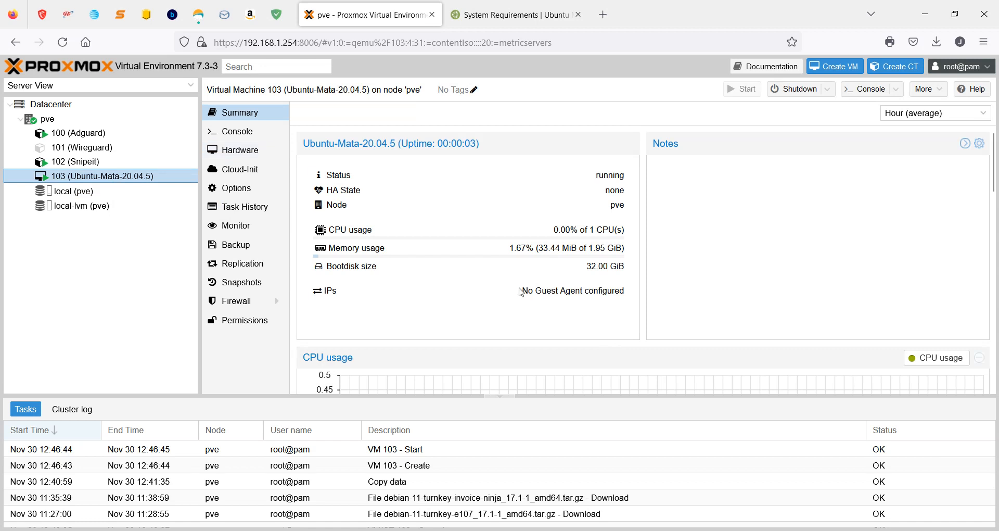
pyautogui.click(237, 132)
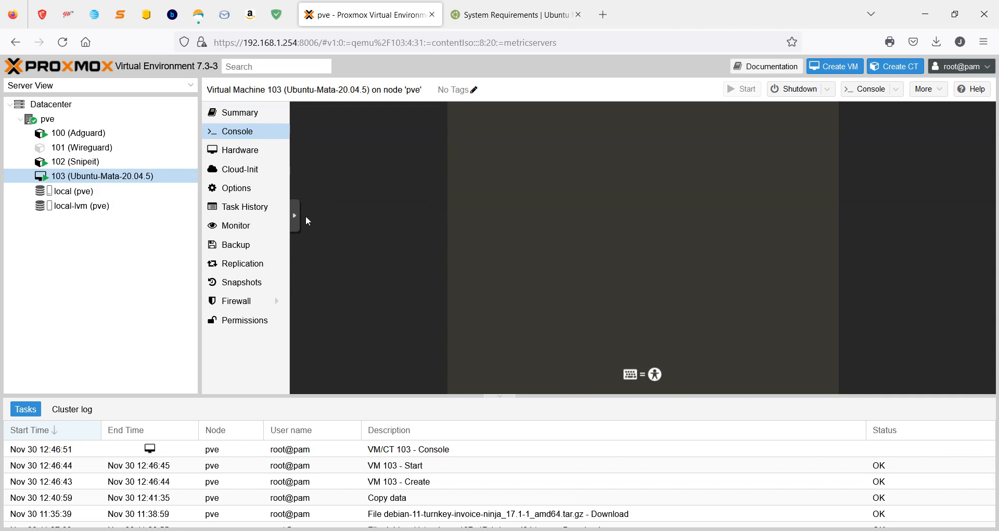
pyautogui.click(295, 215)
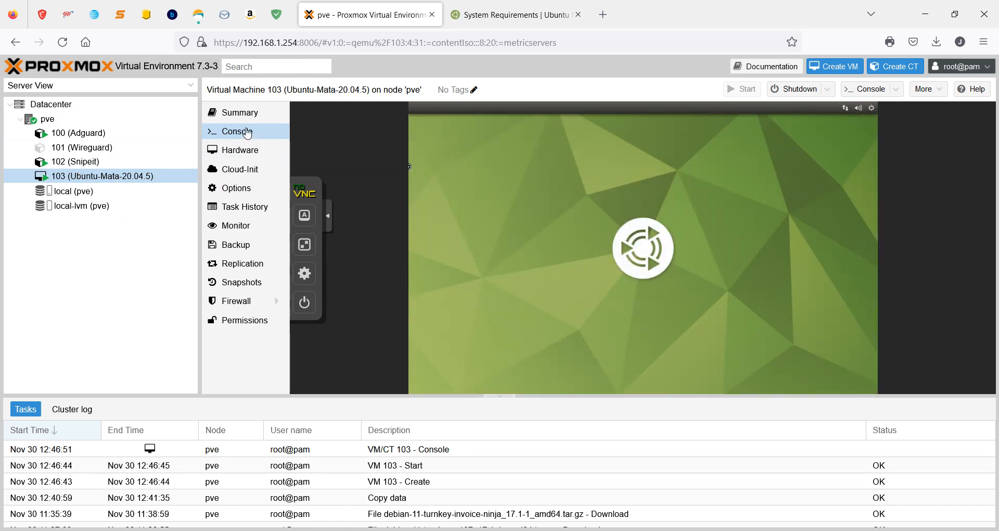
# Step: Check virtual machine 103's CPU and memory usage in its summary and return to its console
pyautogui.click(243, 114)
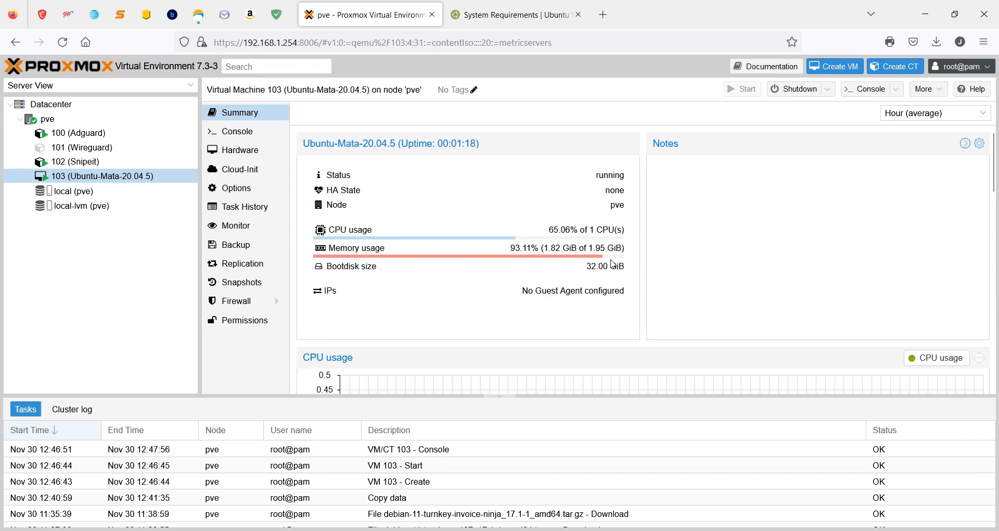
pyautogui.click(239, 136)
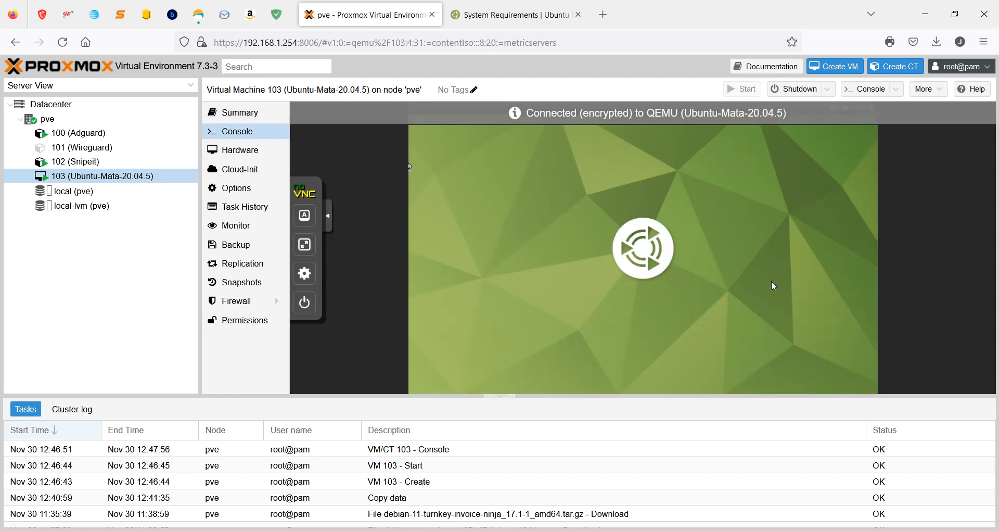